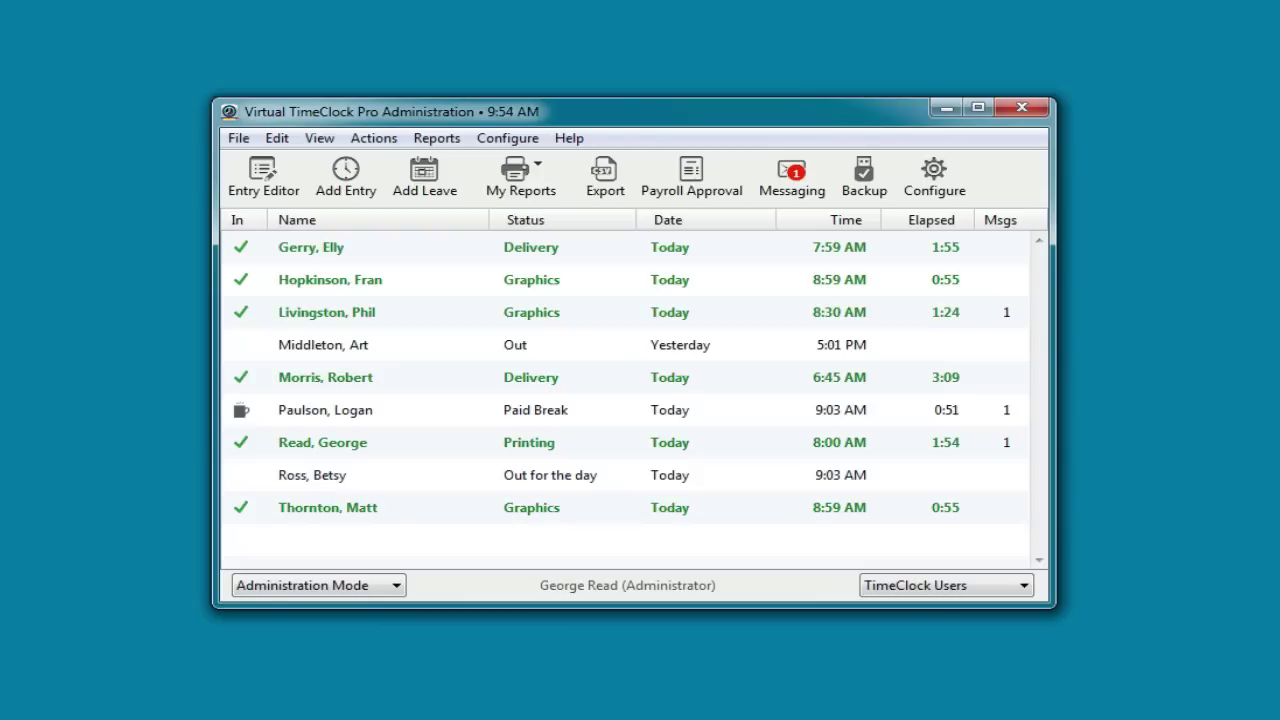
Try requiring strong passwords in Security settings, then revert the rules after the administrator-password warning
{"action": "left_click", "coordinate": [940, 172]}
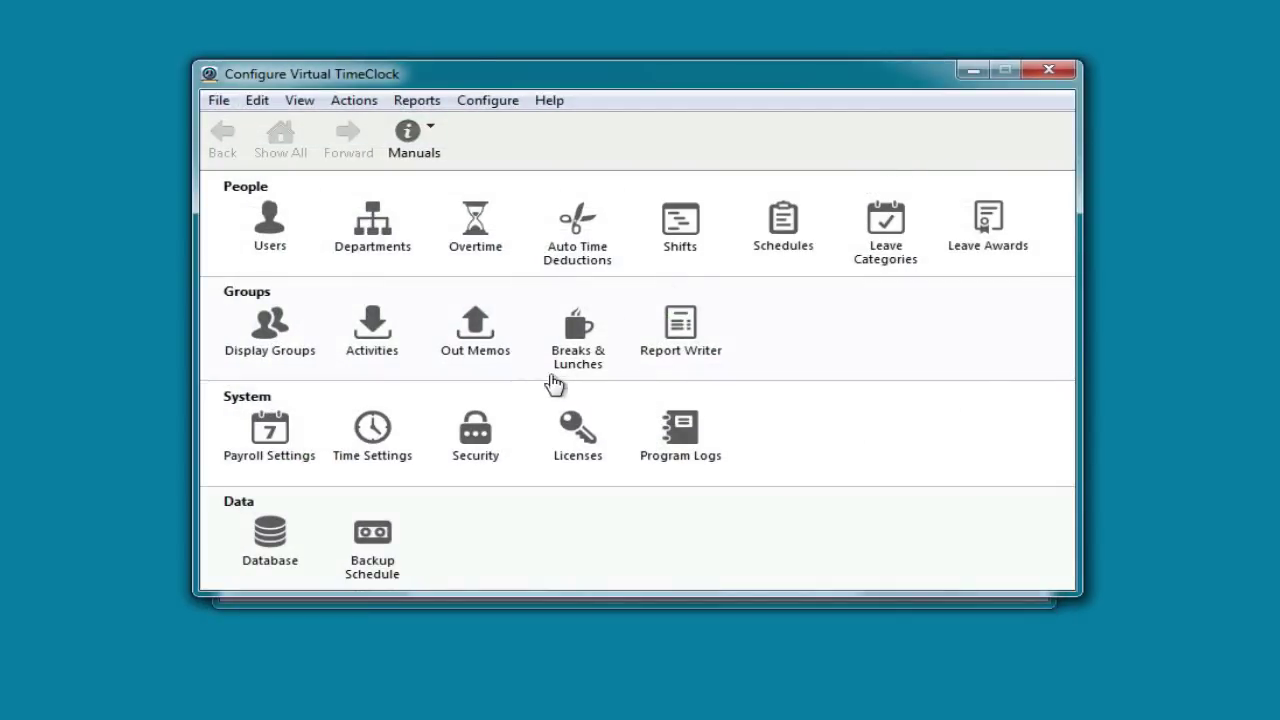
{"action": "left_click", "coordinate": [475, 452]}
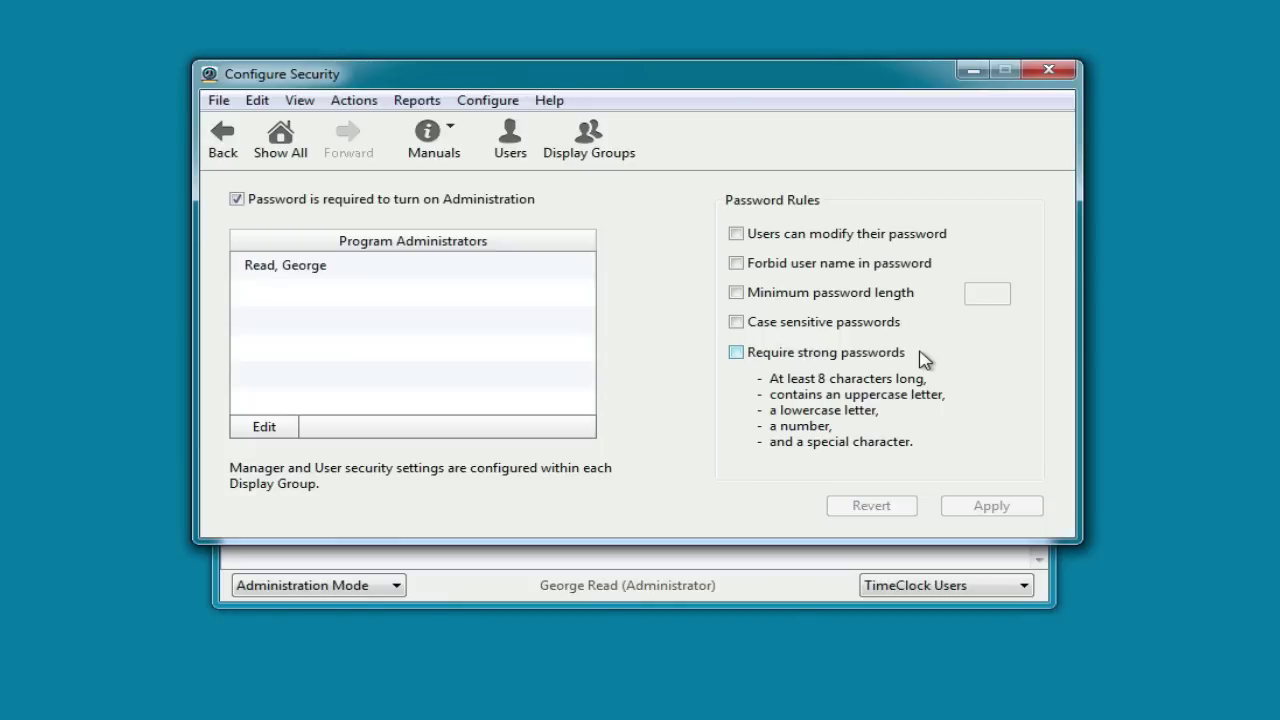
{"action": "left_click", "coordinate": [736, 353]}
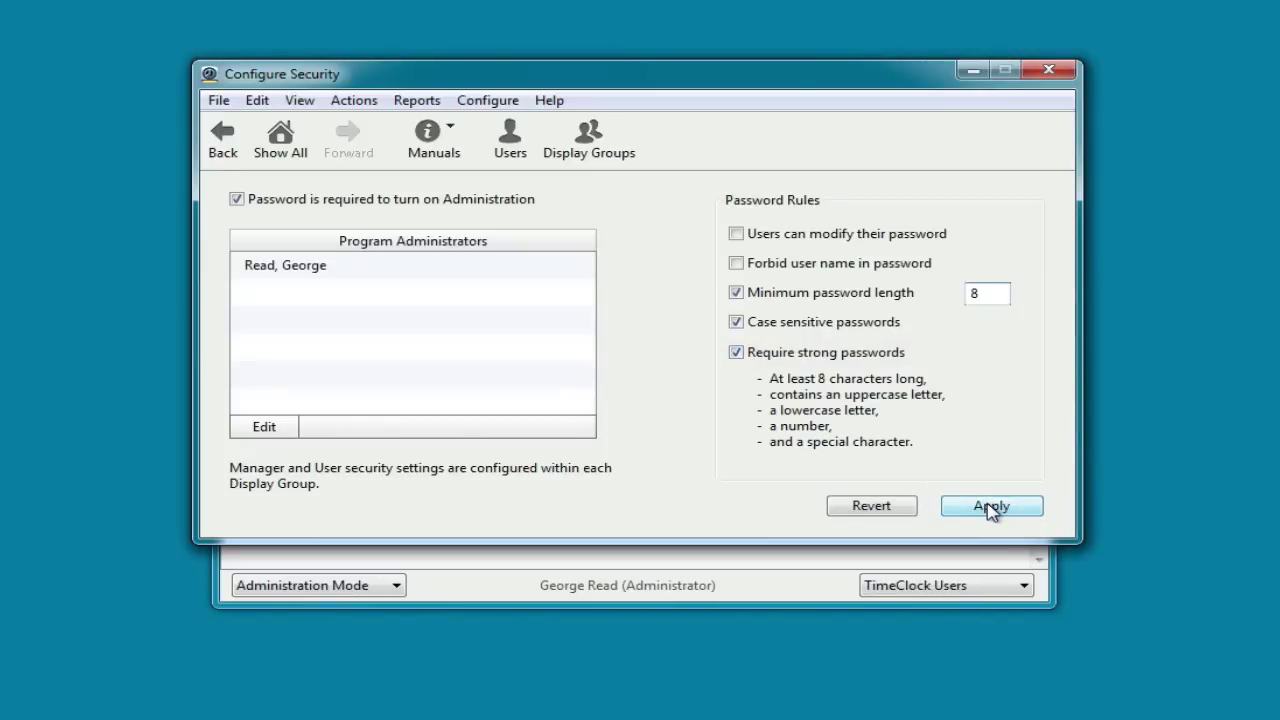
{"action": "left_click", "coordinate": [990, 508]}
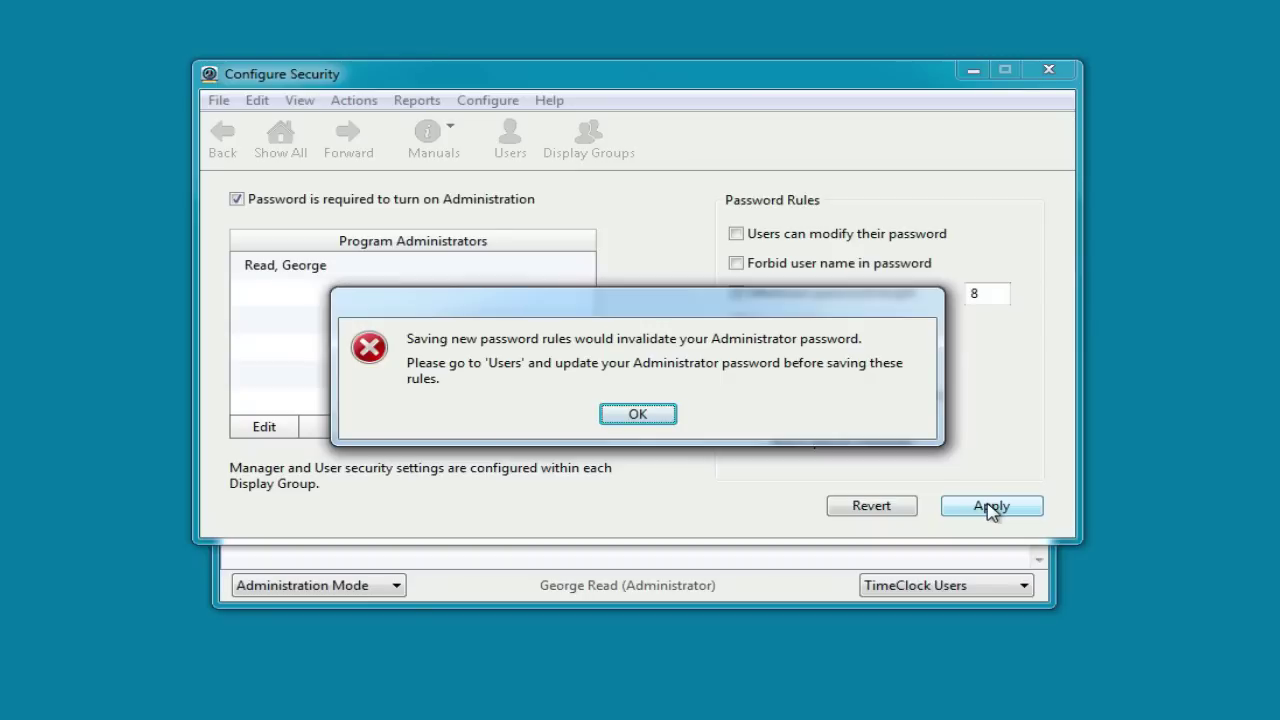
{"action": "left_click", "coordinate": [657, 417]}
{"action": "left_click", "coordinate": [858, 508]}
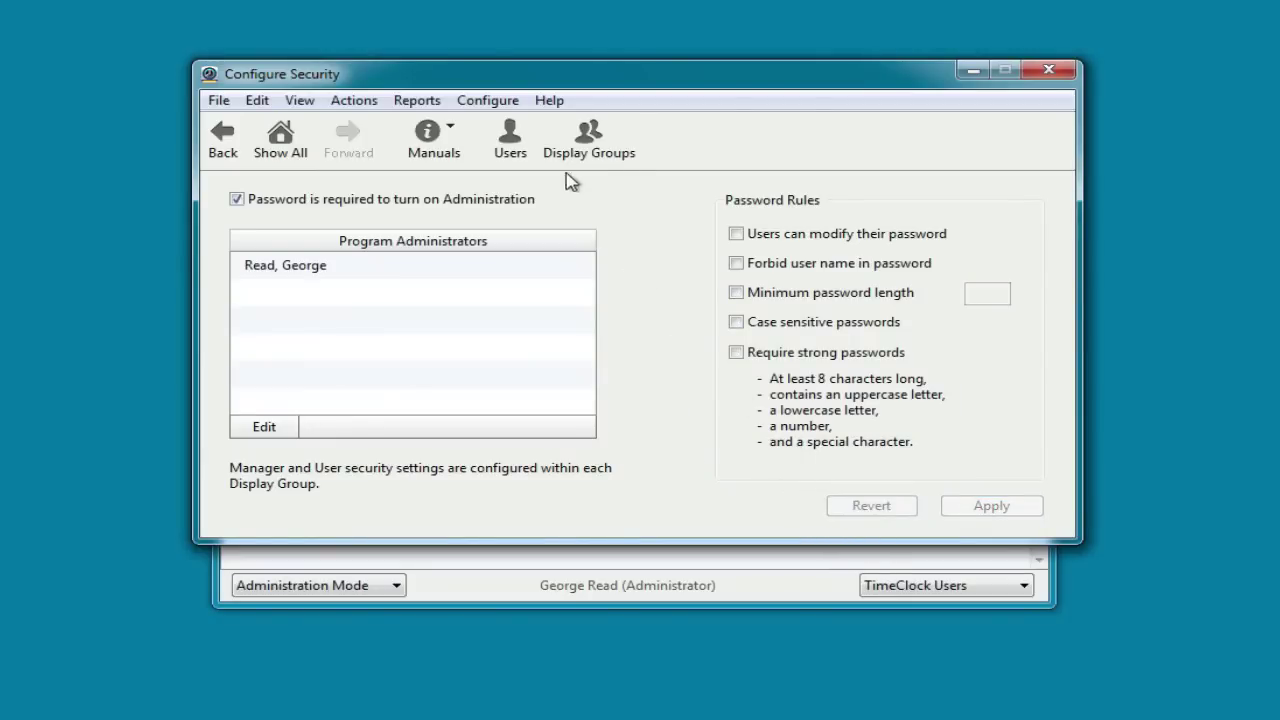
Set and verify a new ten-character password for the administrator user, then save it
{"action": "left_click", "coordinate": [516, 145]}
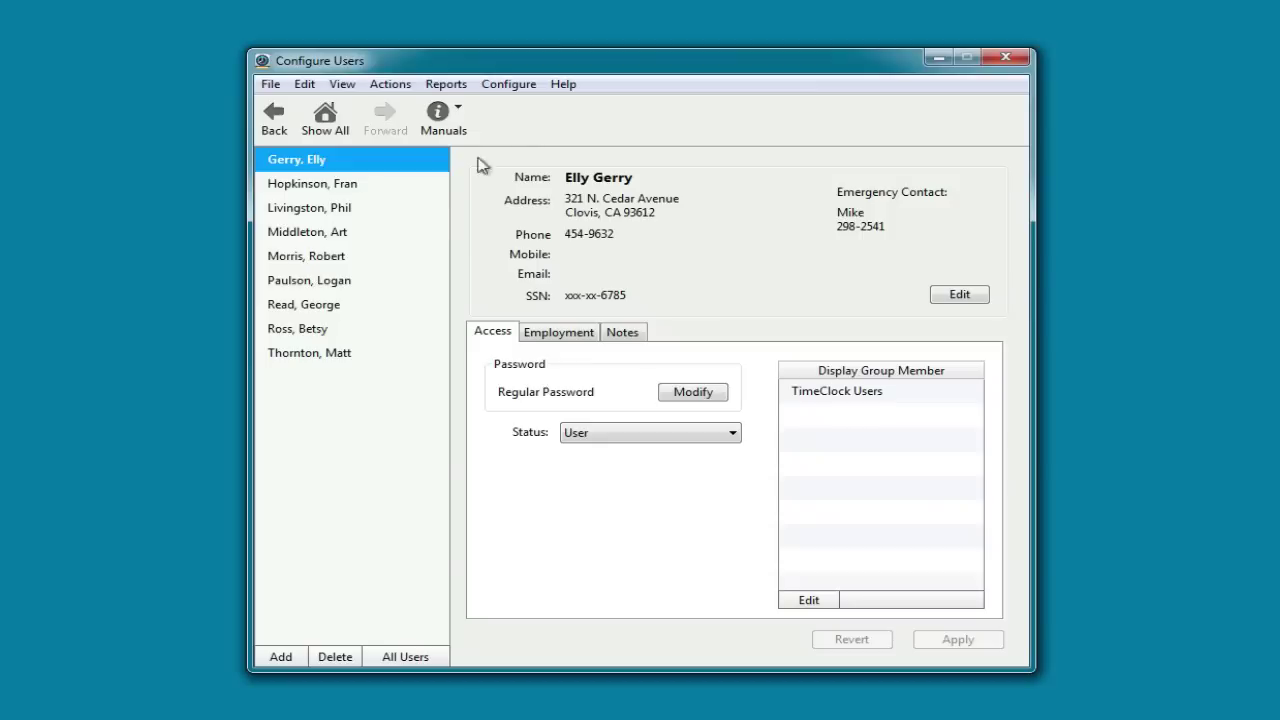
{"action": "left_click", "coordinate": [333, 306]}
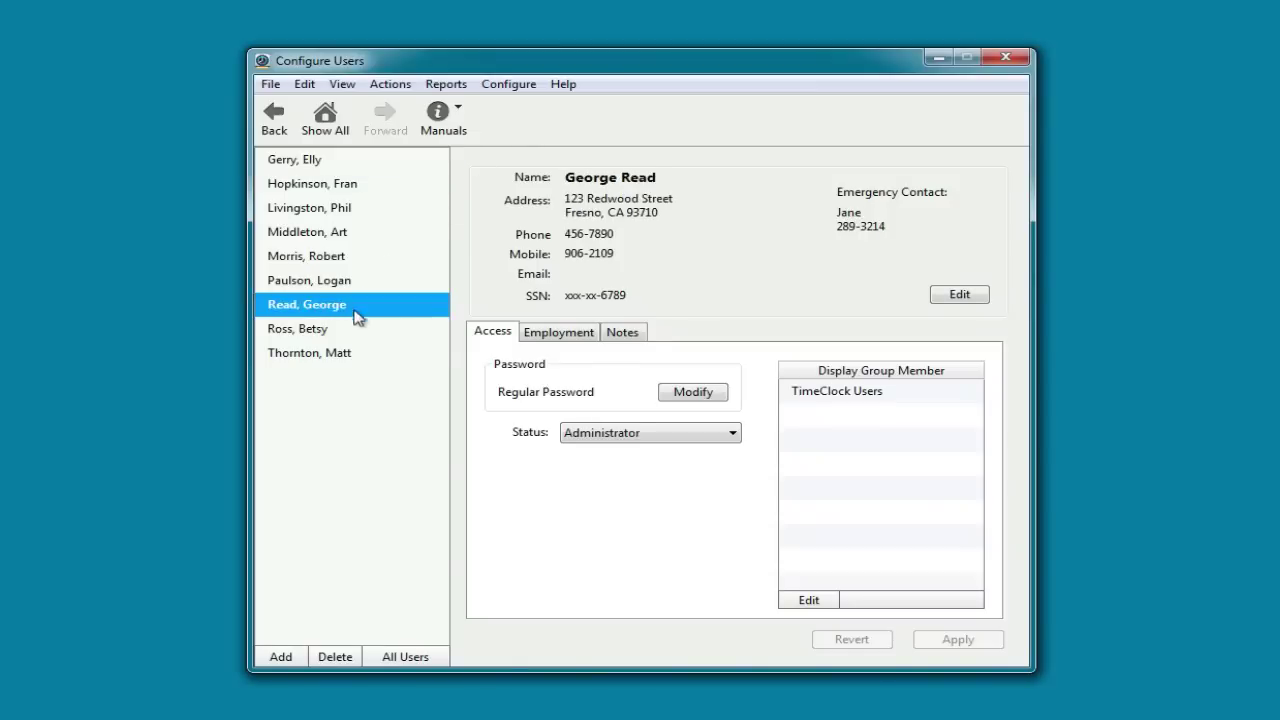
{"action": "left_click", "coordinate": [680, 393]}
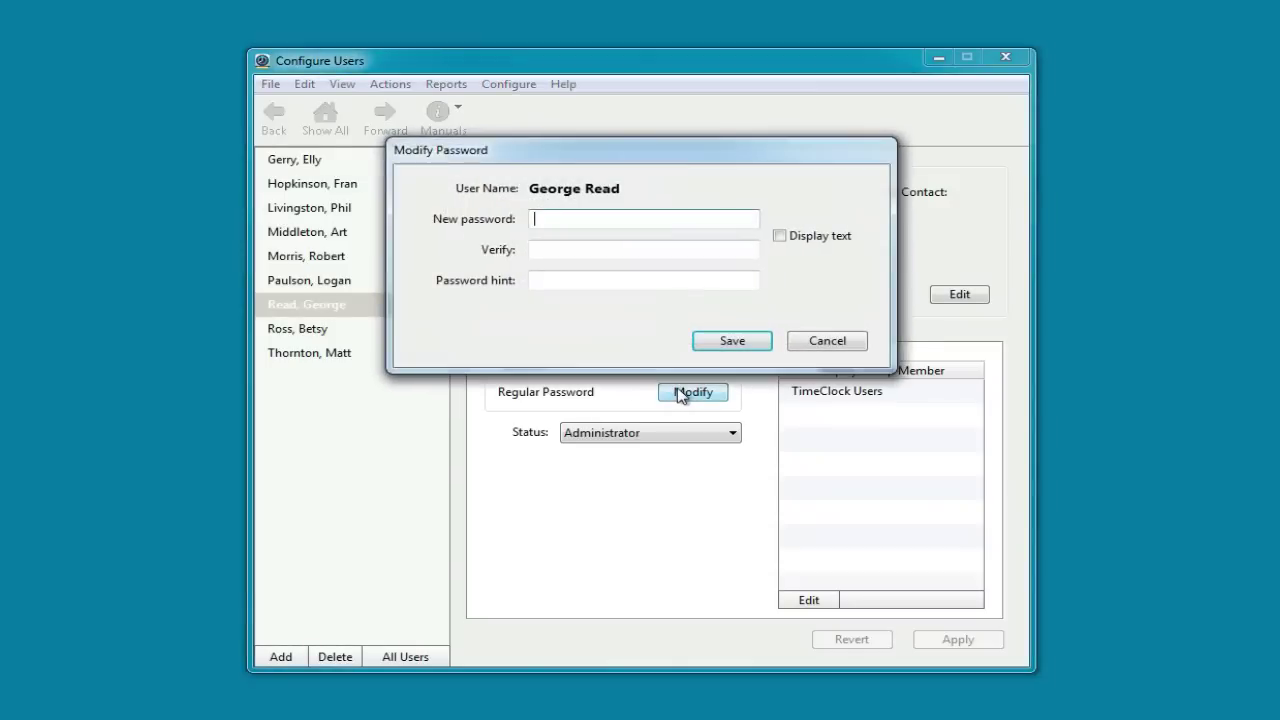
{"action": "type", "text": "1234567890"}
{"action": "key", "text": "Tab"}
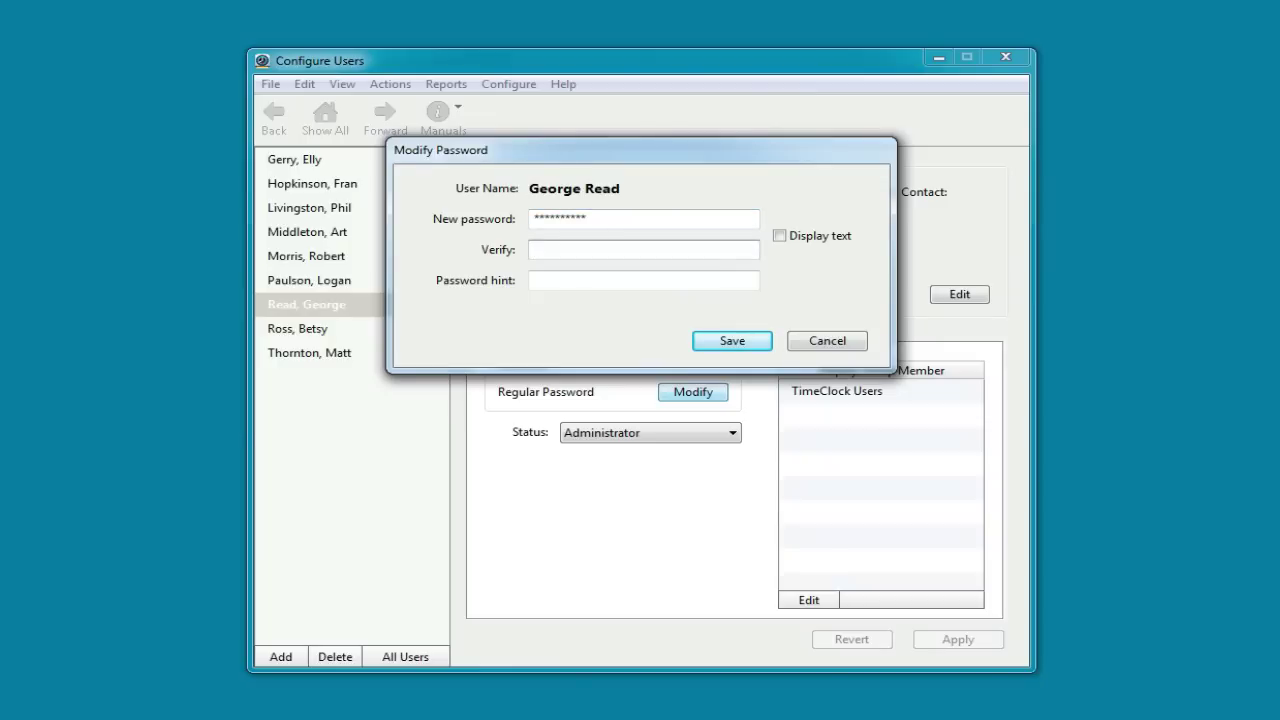
{"action": "type", "text": "1234567890"}
{"action": "left_click", "coordinate": [729, 343]}
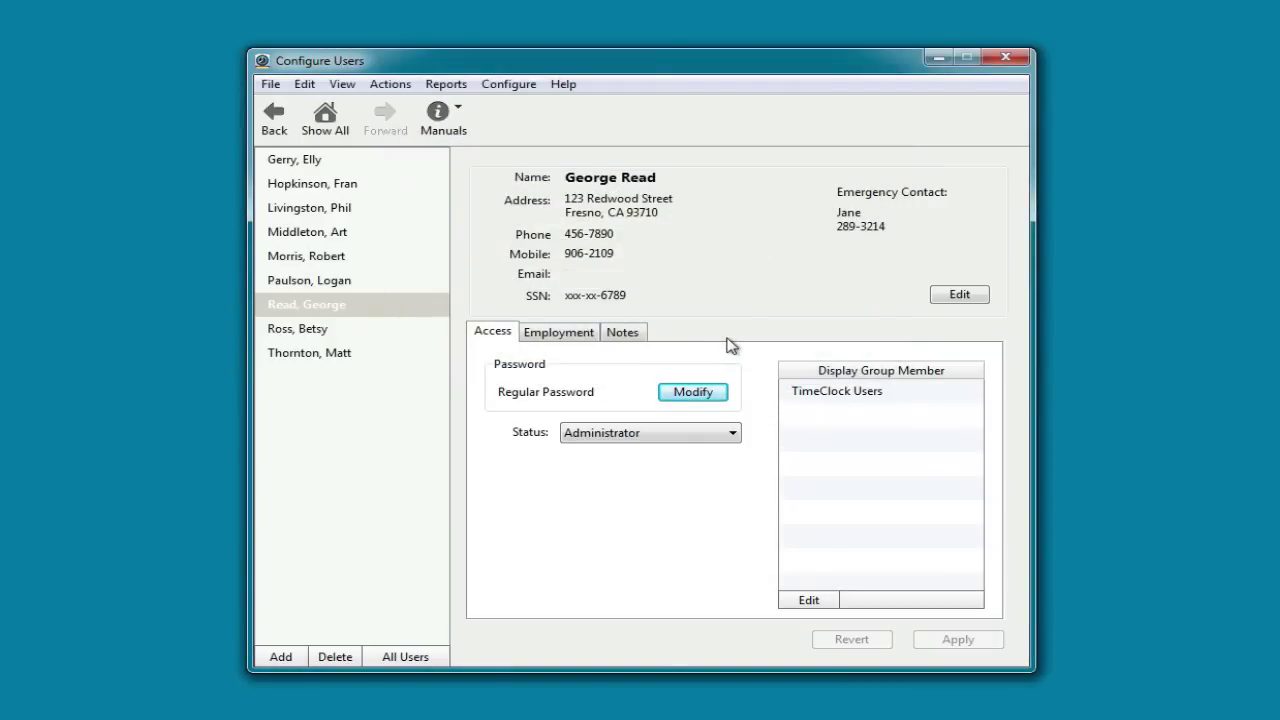
Apply the strong-password rules (minimum length 8, case sensitive), then open the Display Groups settings
{"action": "left_click", "coordinate": [275, 119]}
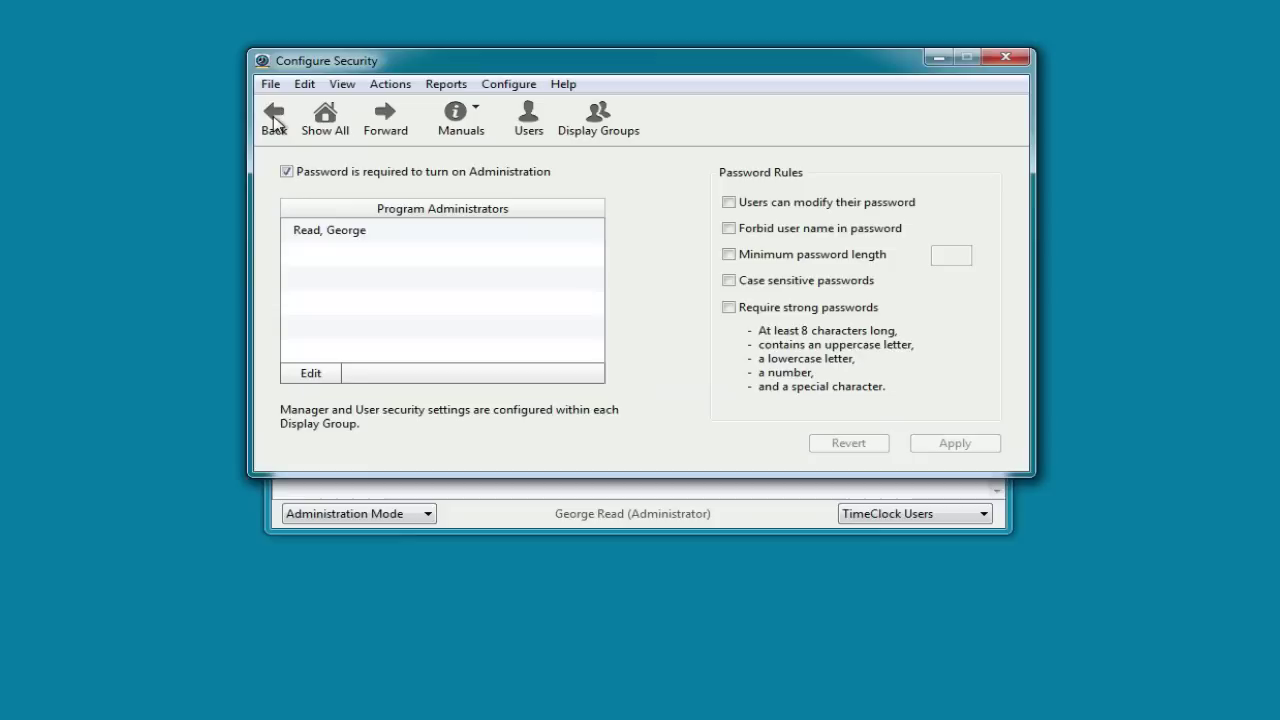
{"action": "left_click", "coordinate": [728, 310]}
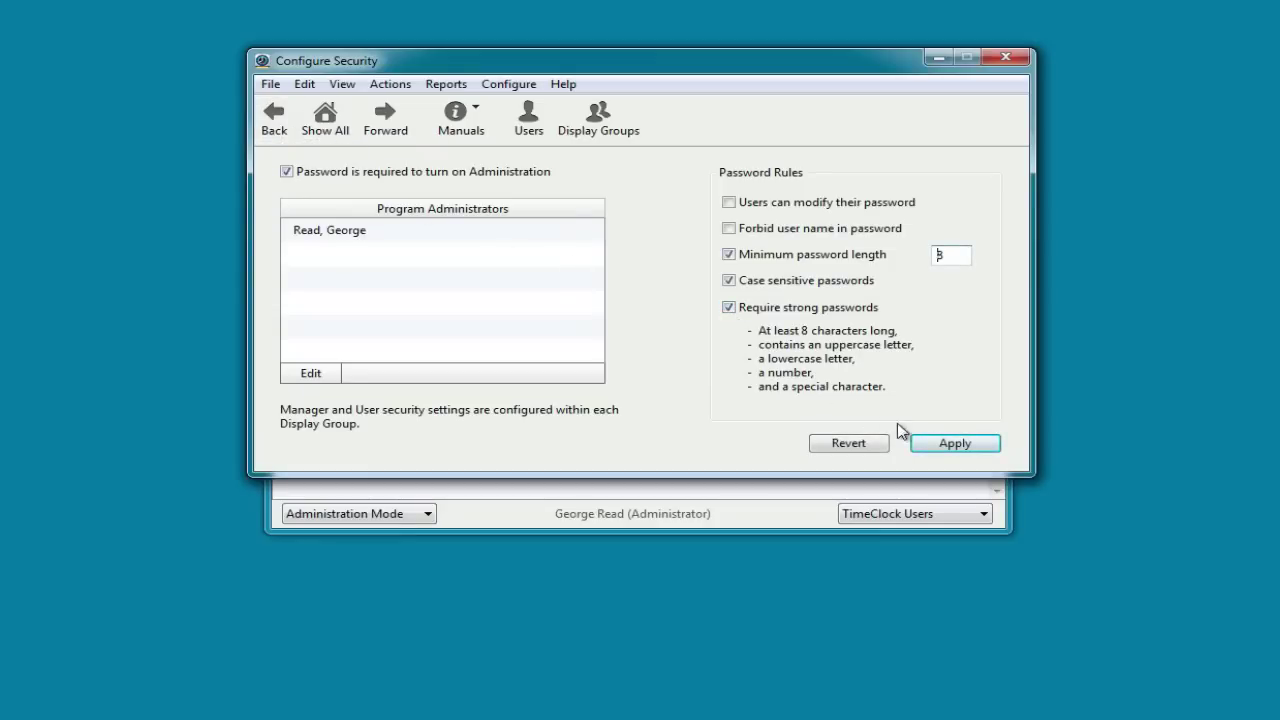
{"action": "left_click", "coordinate": [948, 446]}
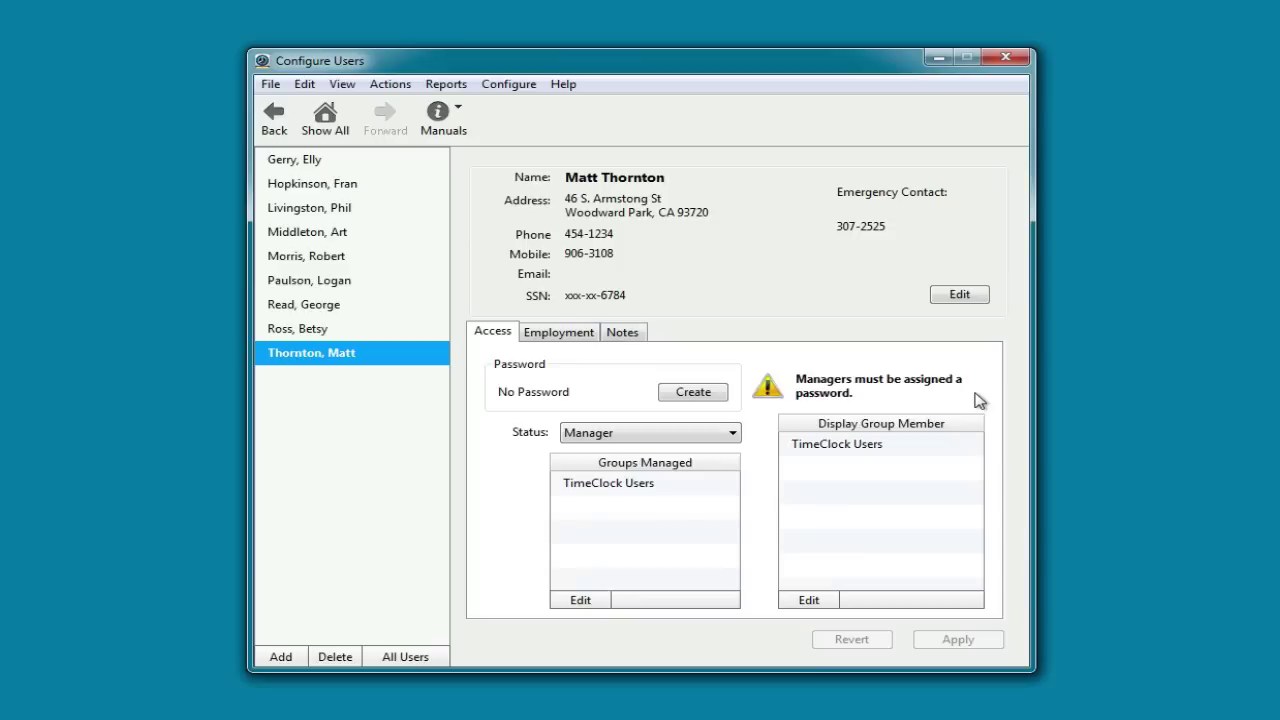
{"action": "left_click", "coordinate": [325, 119]}
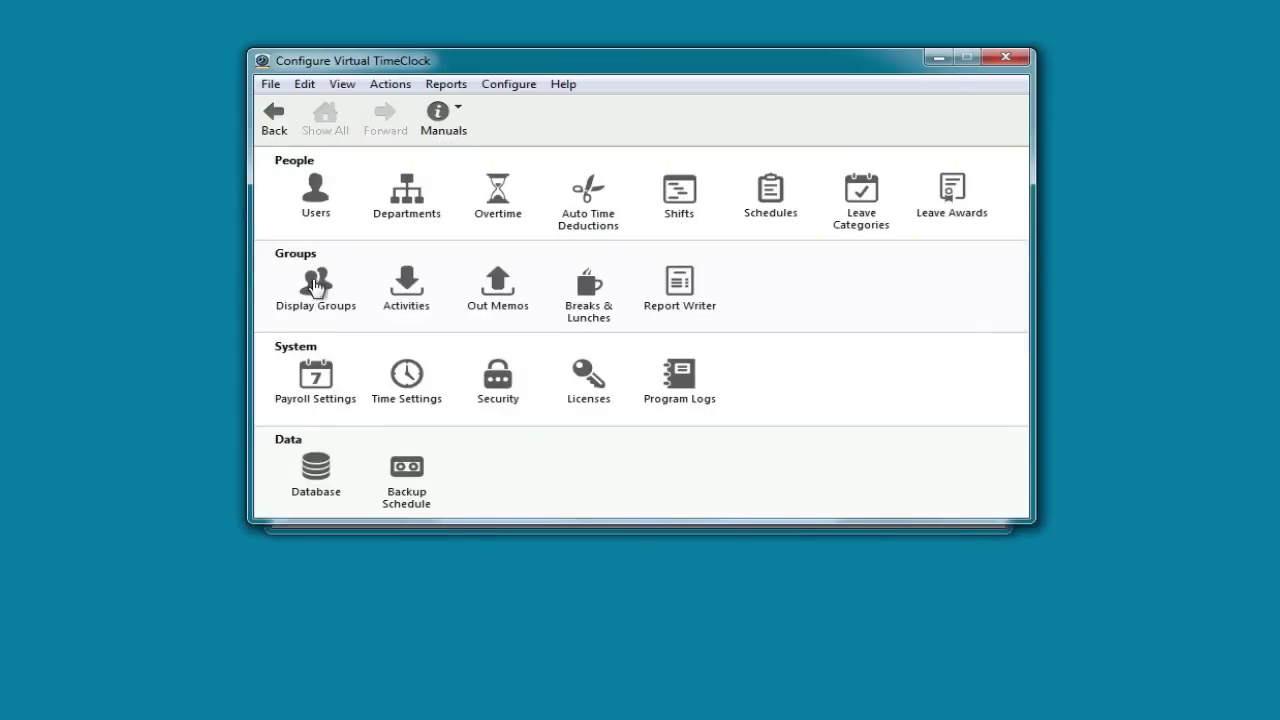
{"action": "left_click", "coordinate": [314, 284]}
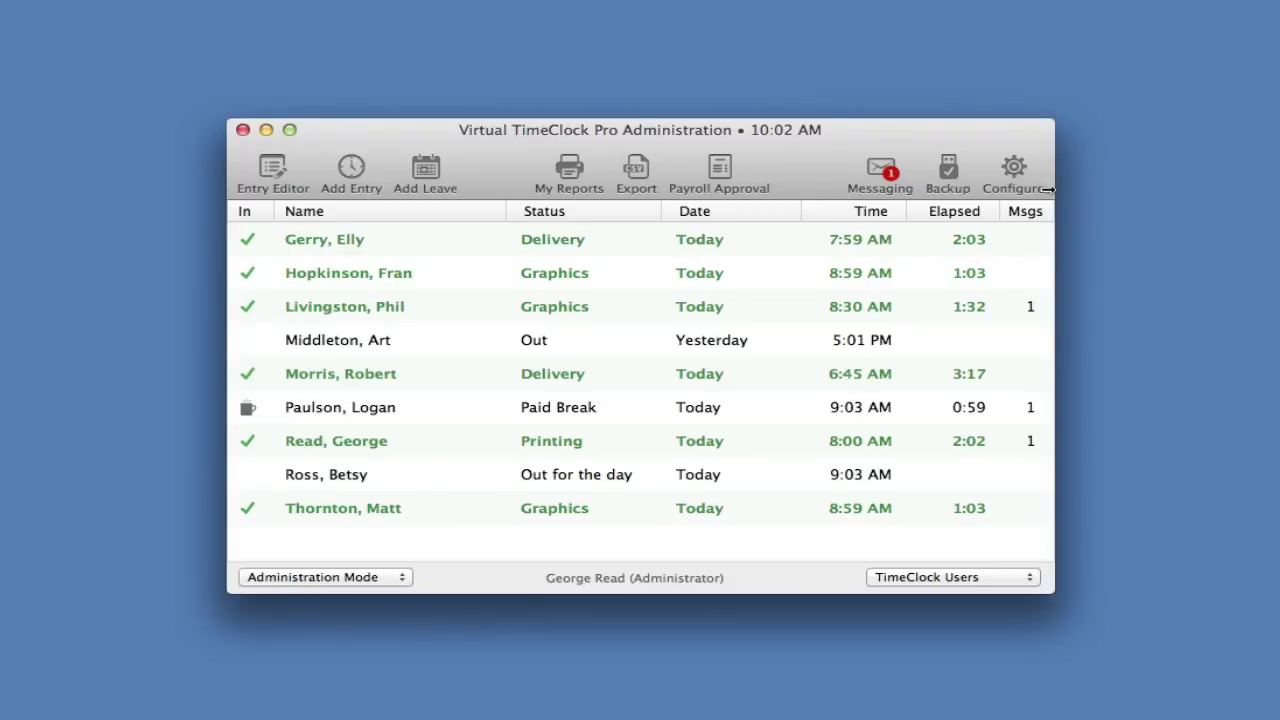
Enable Hourly worker timecard approval in Payroll Settings, apply it, and close the window
{"action": "left_click", "coordinate": [1013, 170]}
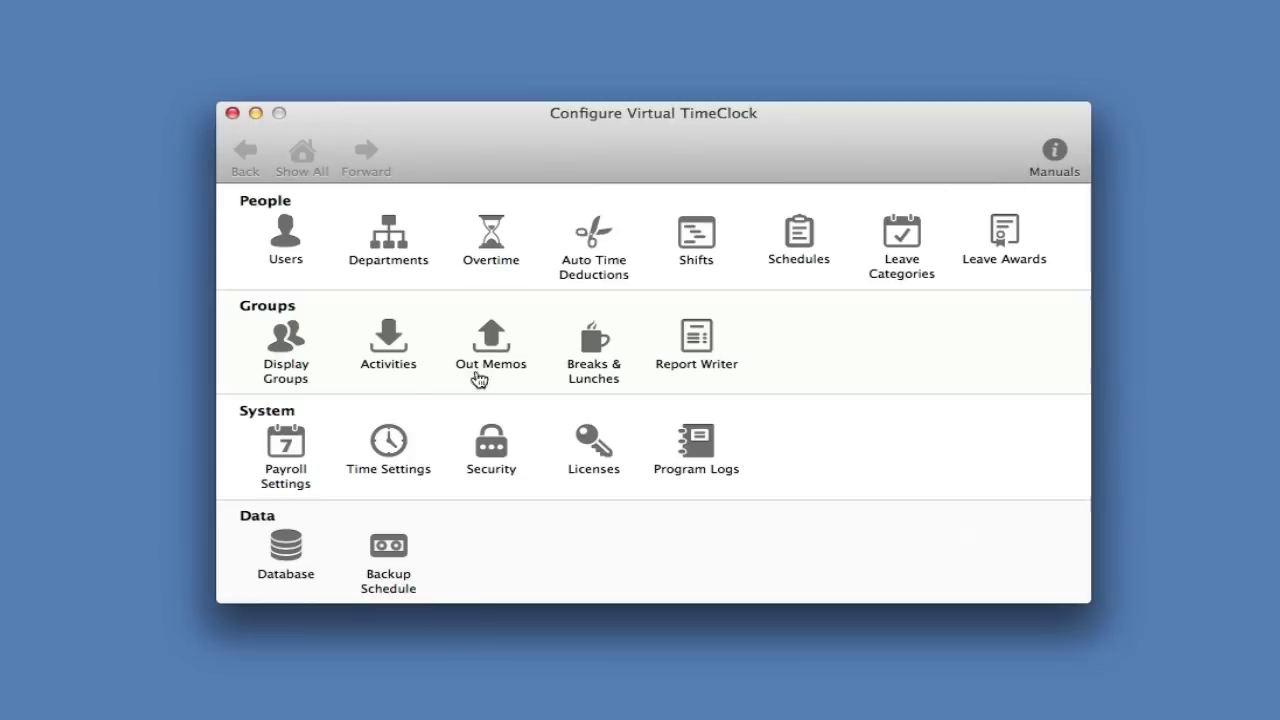
{"action": "left_click", "coordinate": [287, 447]}
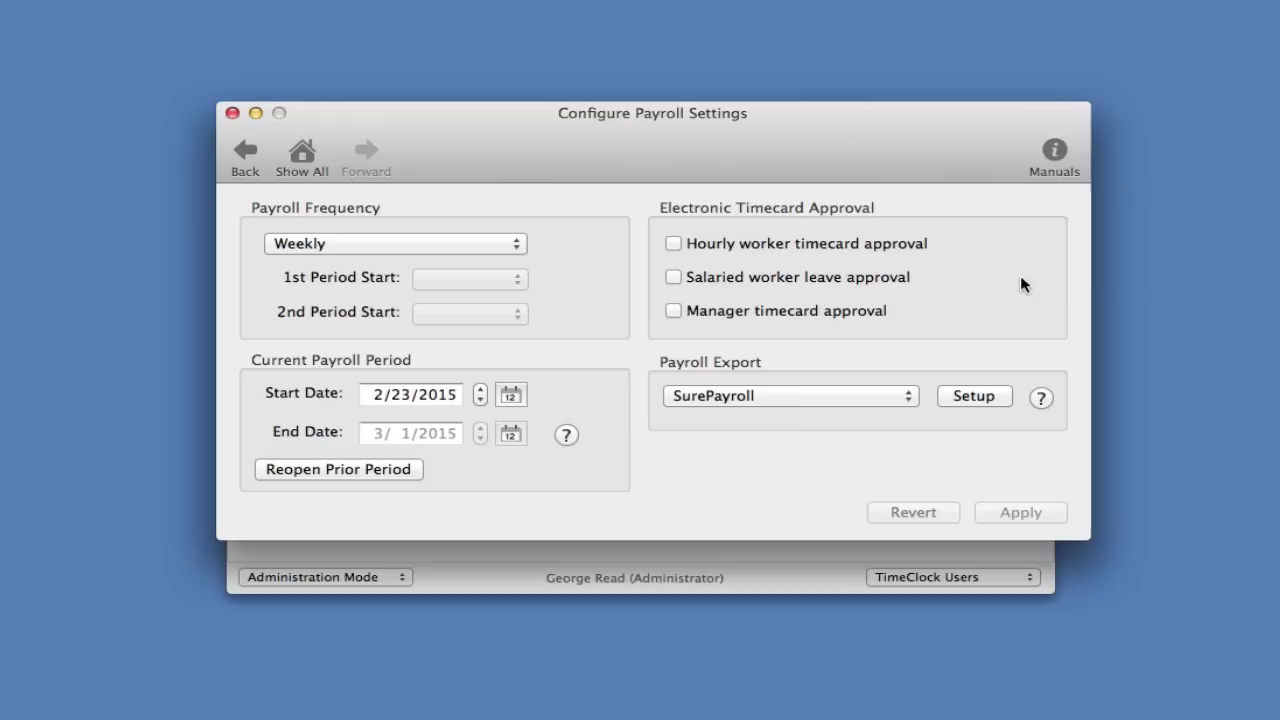
{"action": "left_click", "coordinate": [670, 241]}
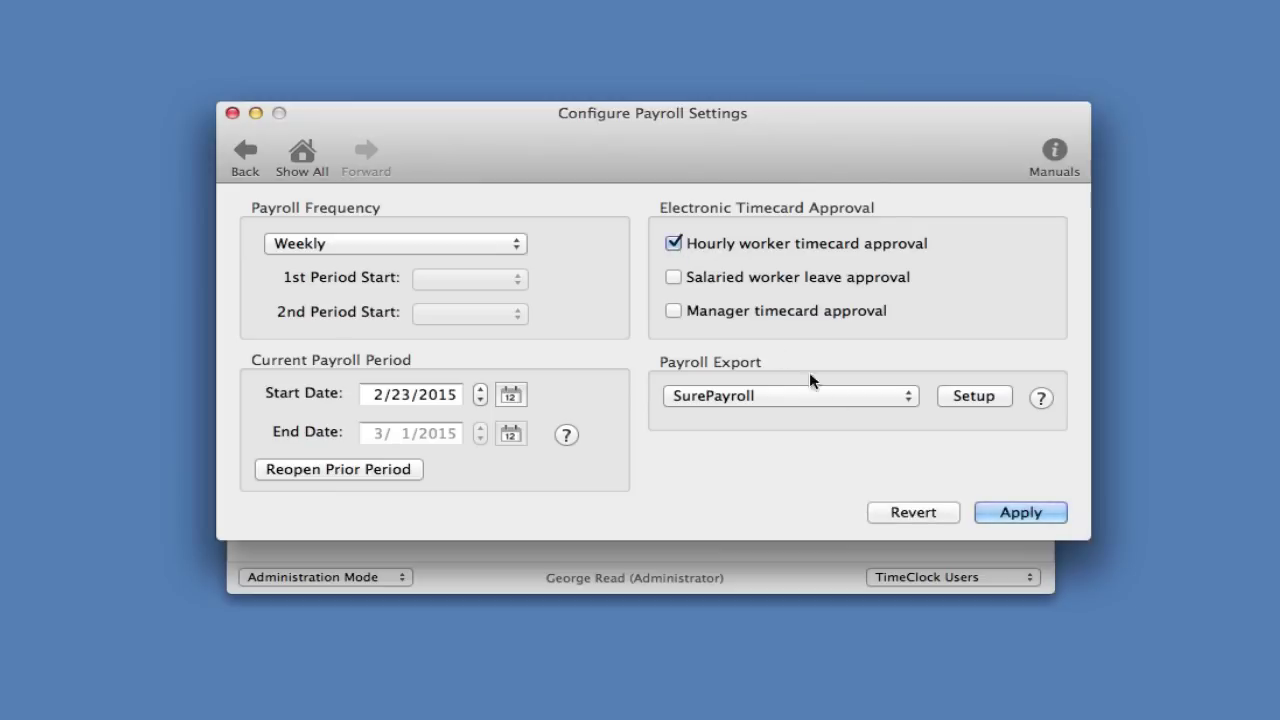
{"action": "left_click", "coordinate": [1004, 518]}
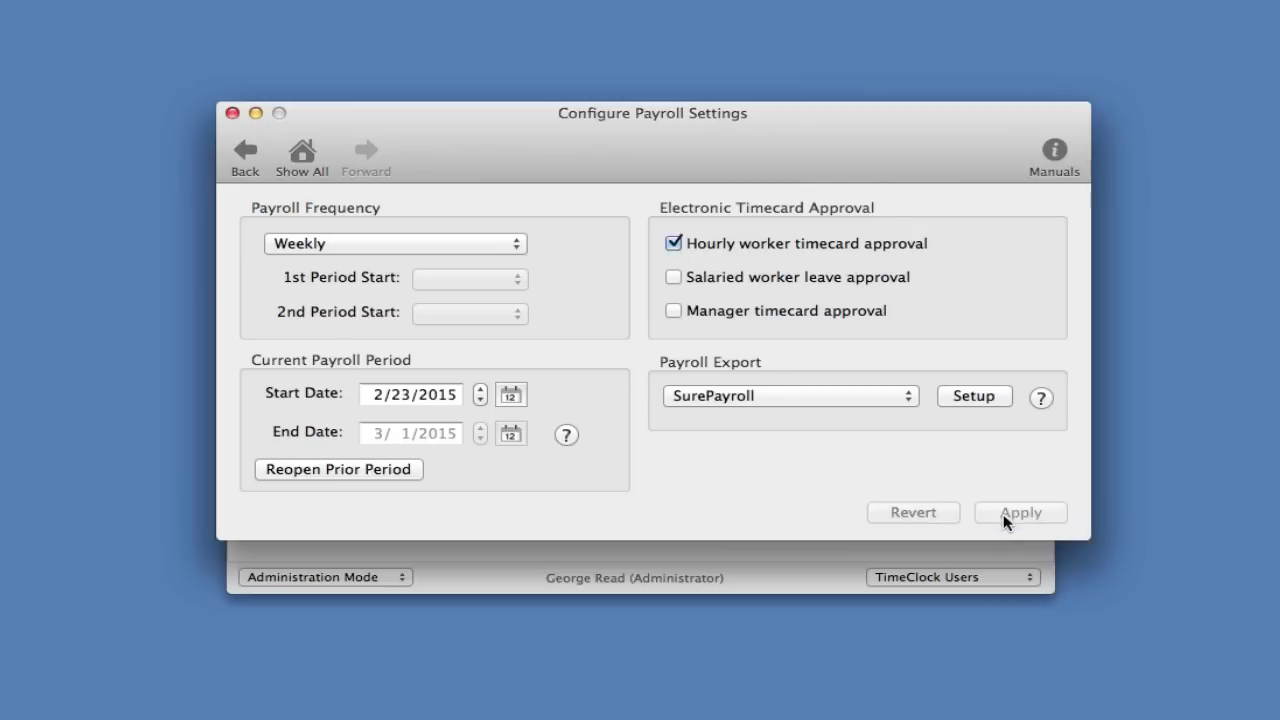
{"action": "left_click", "coordinate": [232, 113]}
Switch to User Mode, sign in as the second-listed employee, and open their 2/23/15–3/1/15 timecard report
{"action": "left_click", "coordinate": [318, 577]}
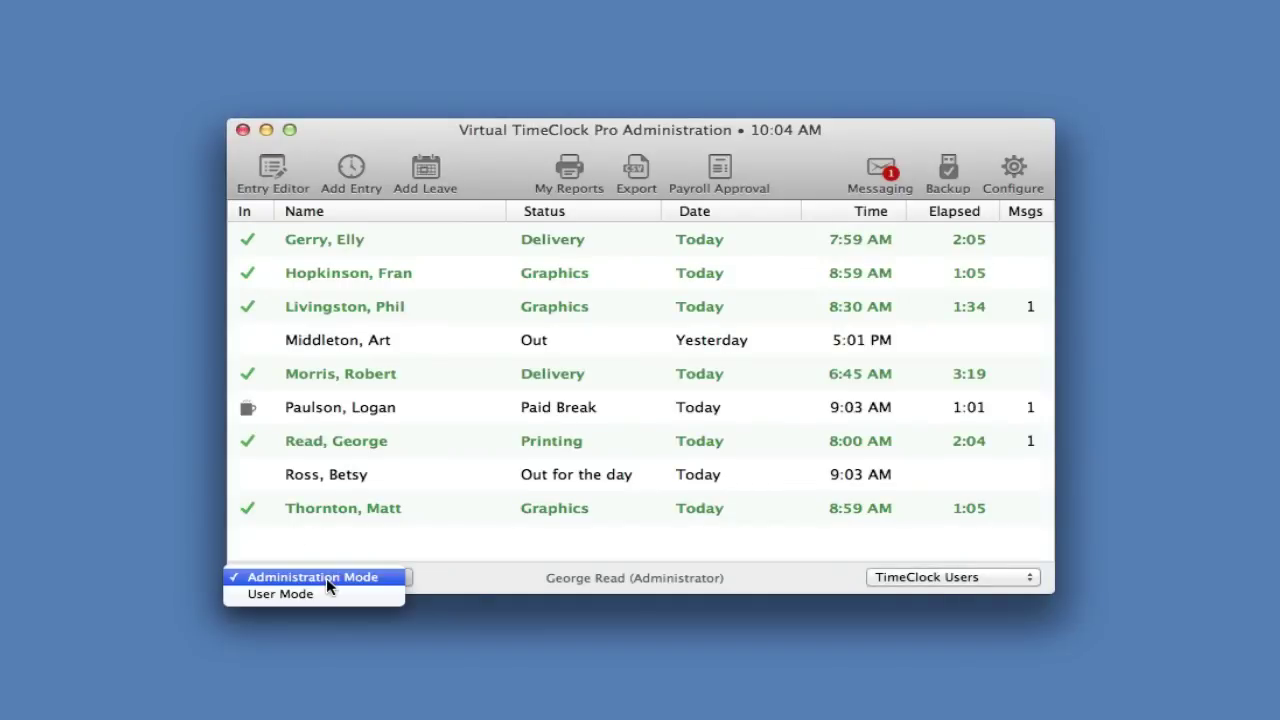
{"action": "left_click", "coordinate": [327, 592]}
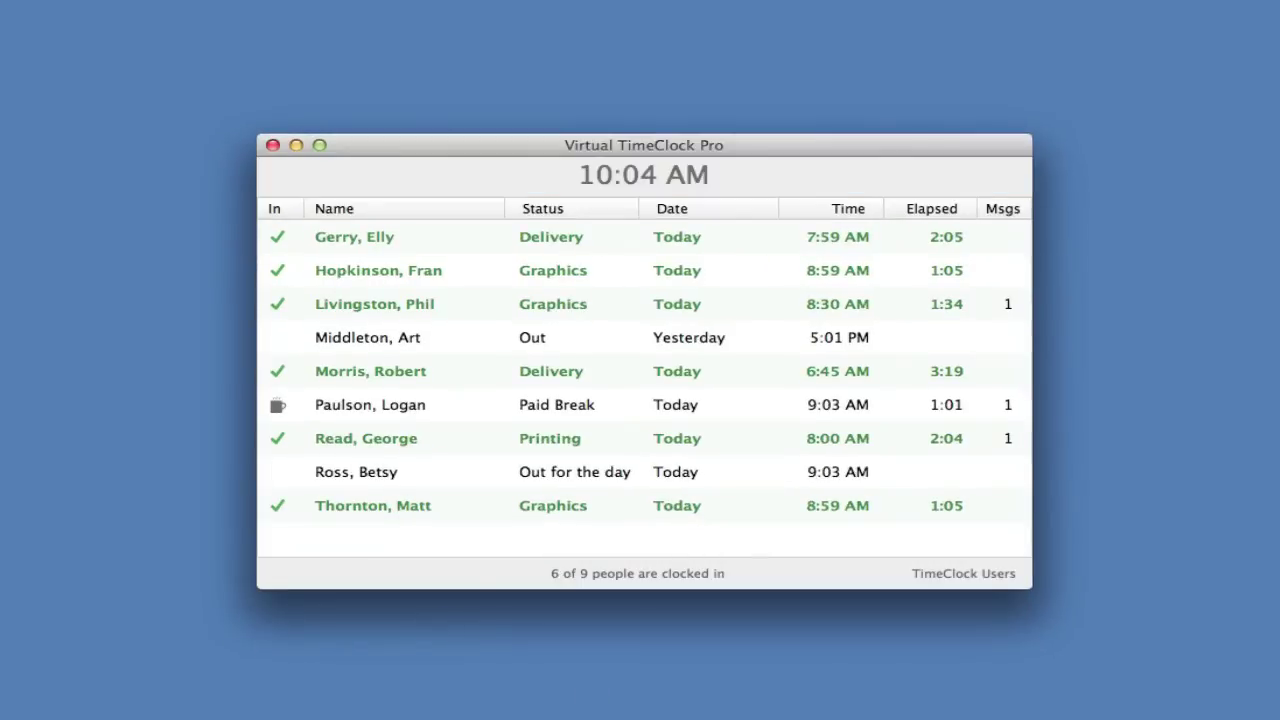
{"action": "left_click", "coordinate": [648, 272]}
{"action": "type", "text": "••"}
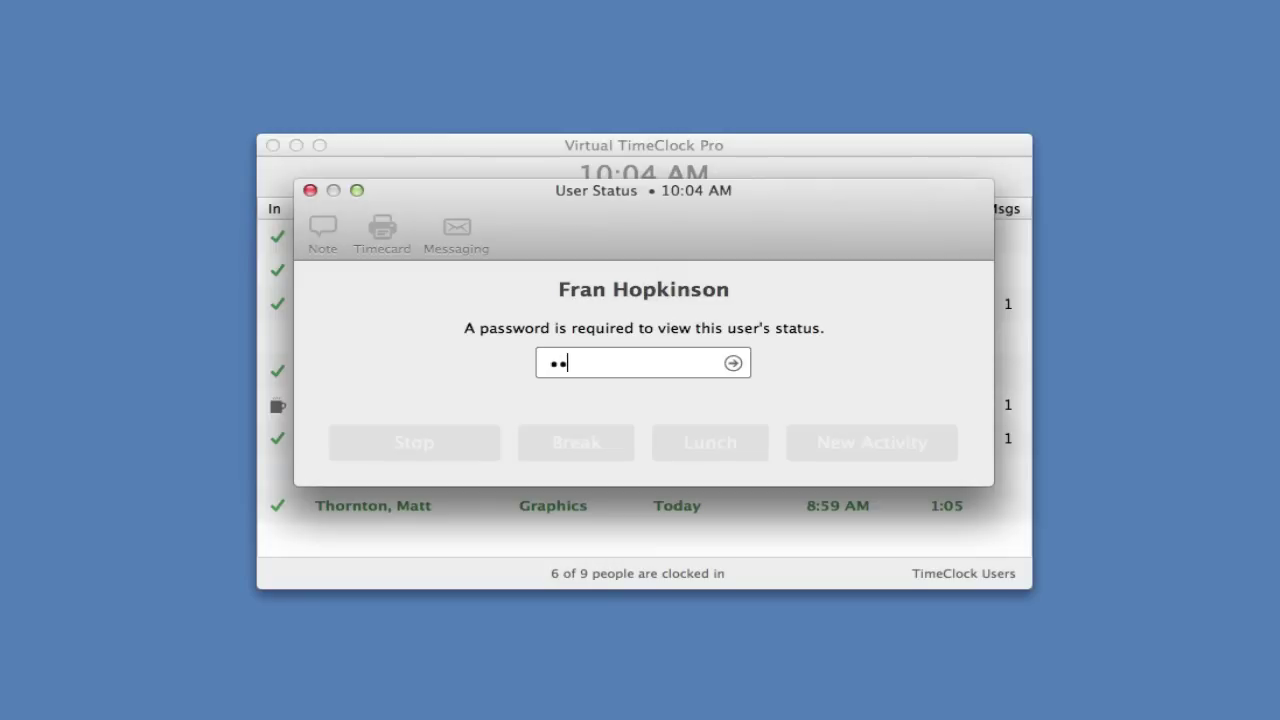
{"action": "type", "text": "••"}
{"action": "key", "text": "Return"}
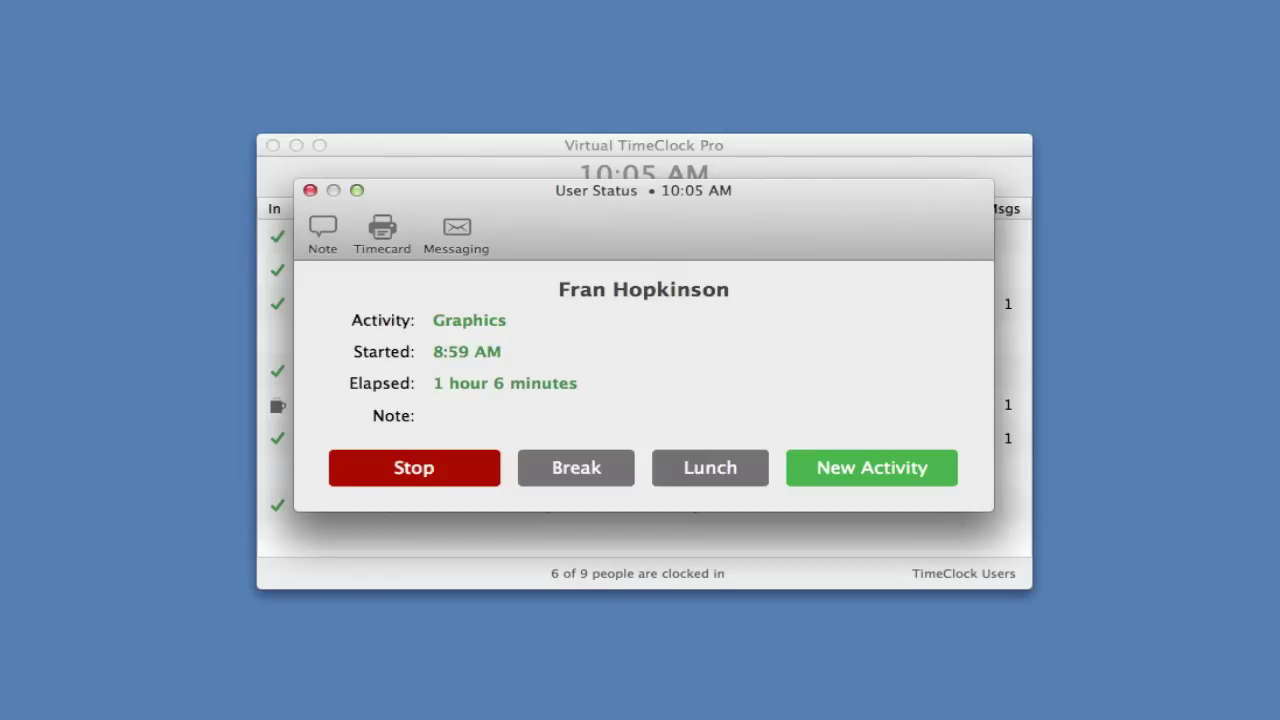
{"action": "left_click", "coordinate": [383, 228]}
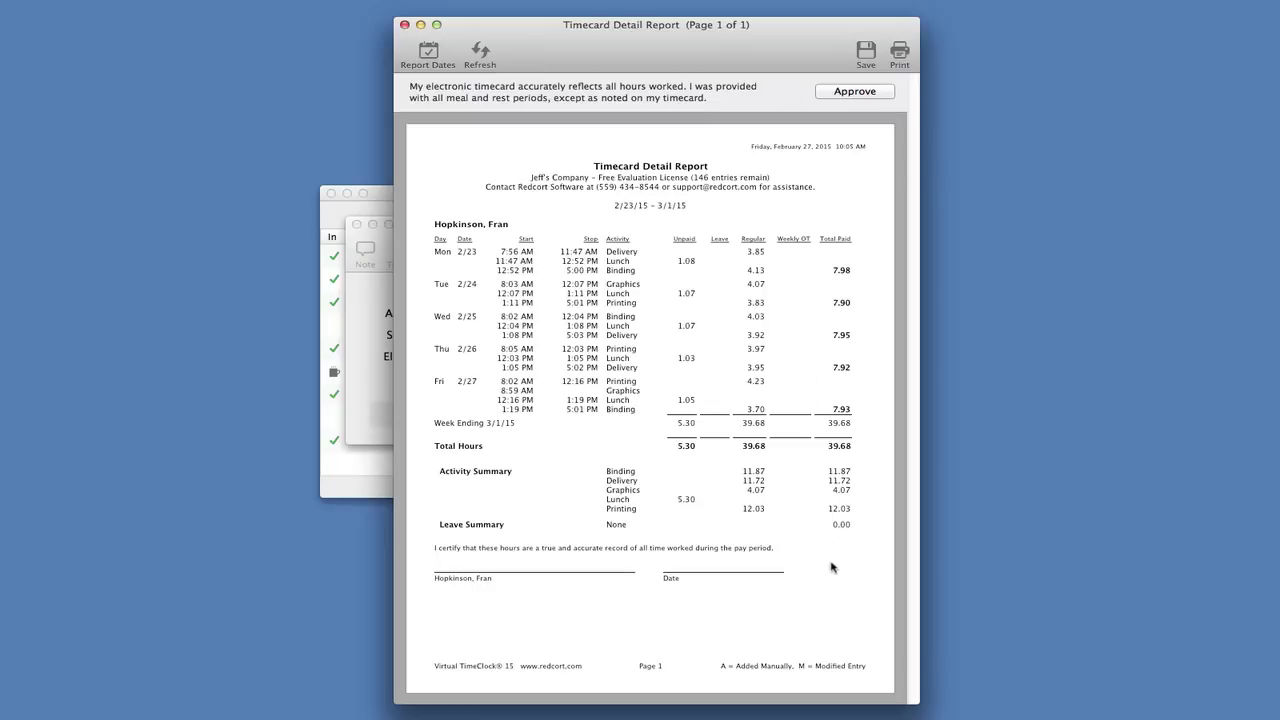
Approve the employee's 2/23/15–3/1/15 timecard of 39.68 hours from the Timecard Detail Report
{"action": "left_click", "coordinate": [857, 91]}
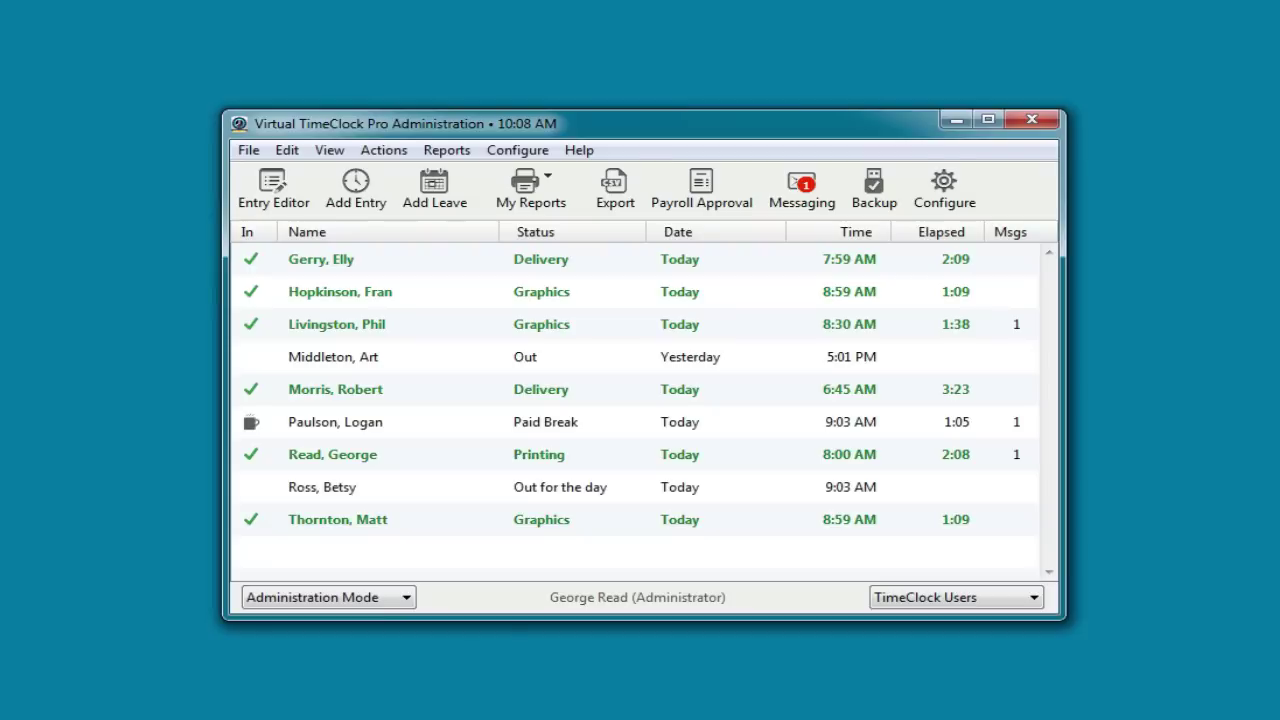
Turn on Manager timecard approval in Payroll Settings and apply the change
{"action": "left_click", "coordinate": [944, 188]}
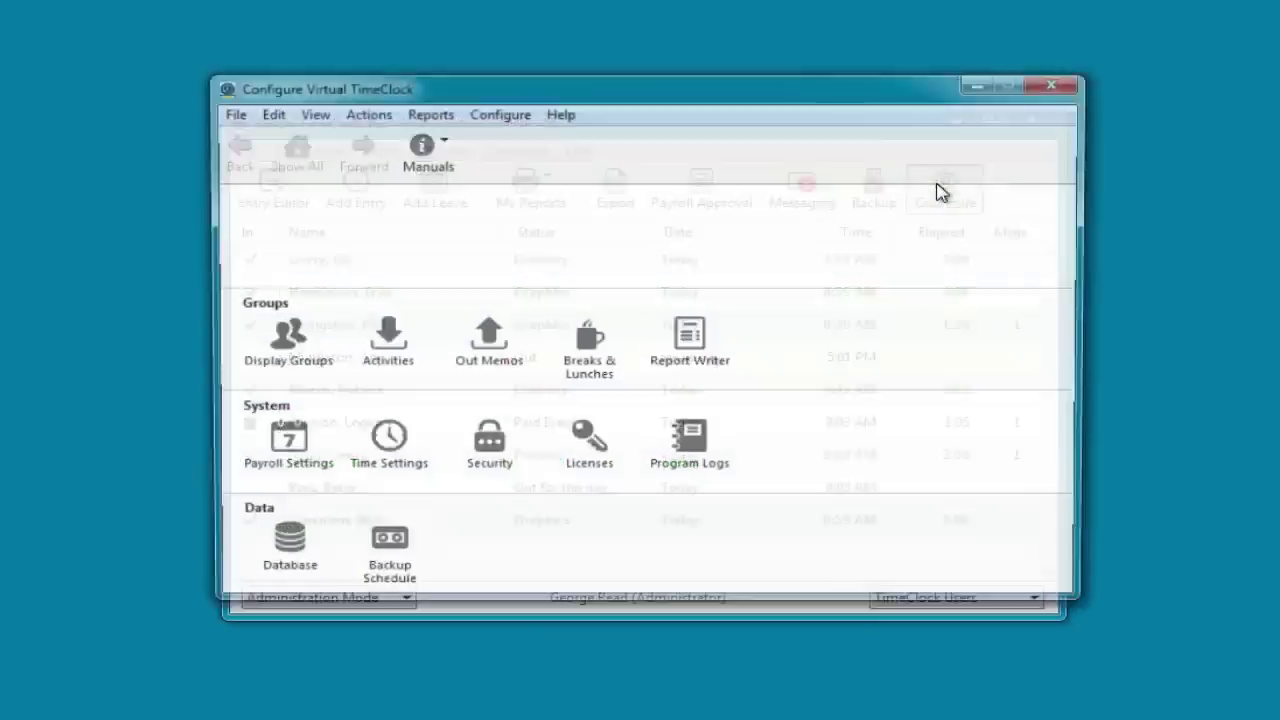
{"action": "left_click", "coordinate": [280, 442]}
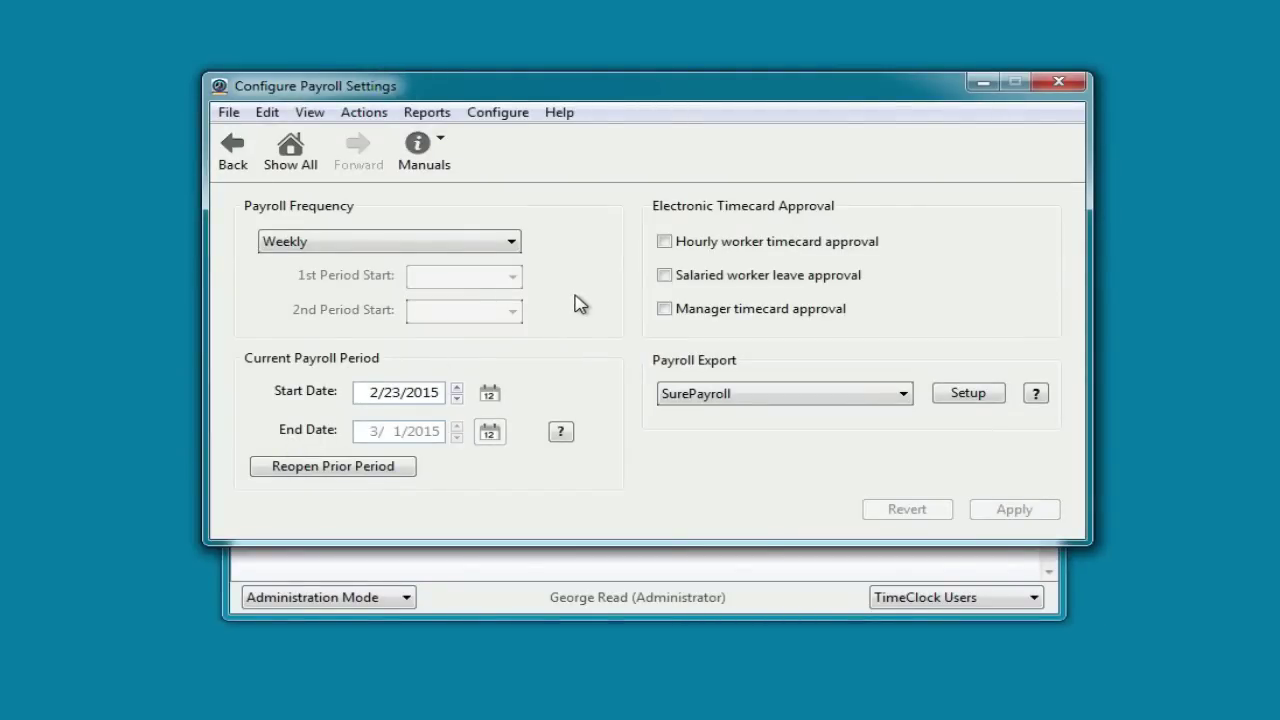
{"action": "left_click", "coordinate": [667, 311]}
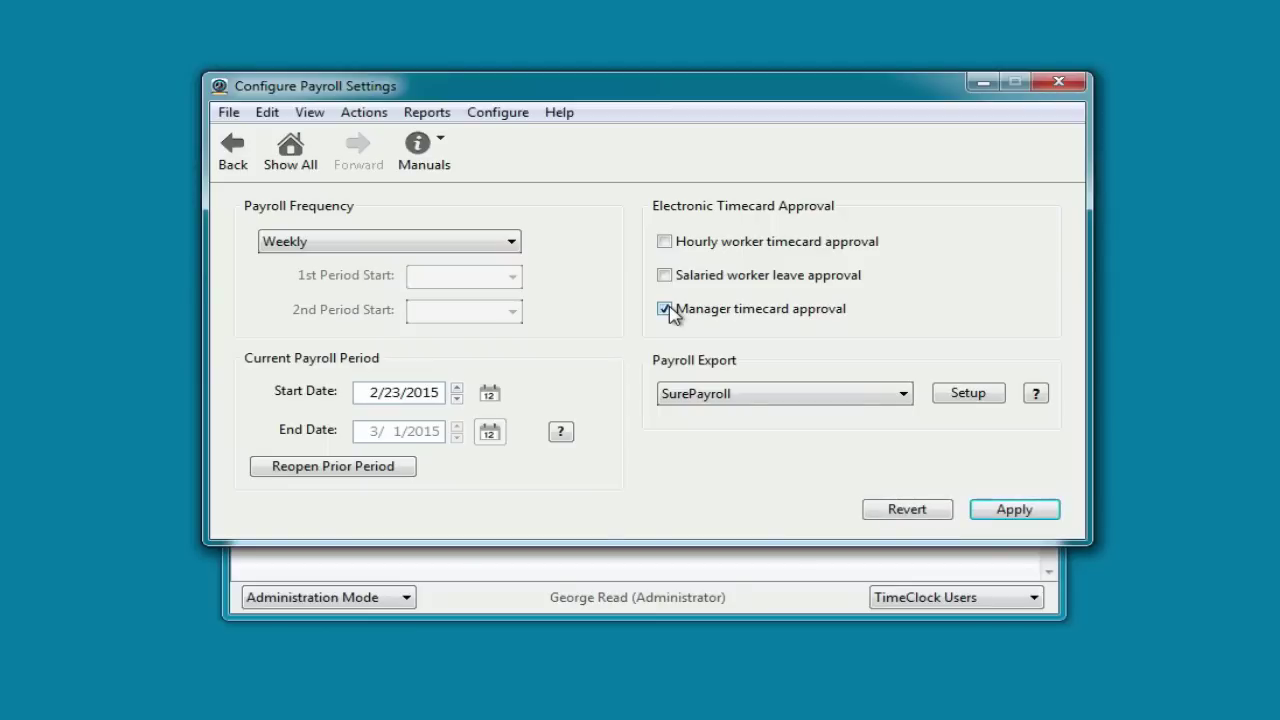
{"action": "left_click", "coordinate": [1010, 511]}
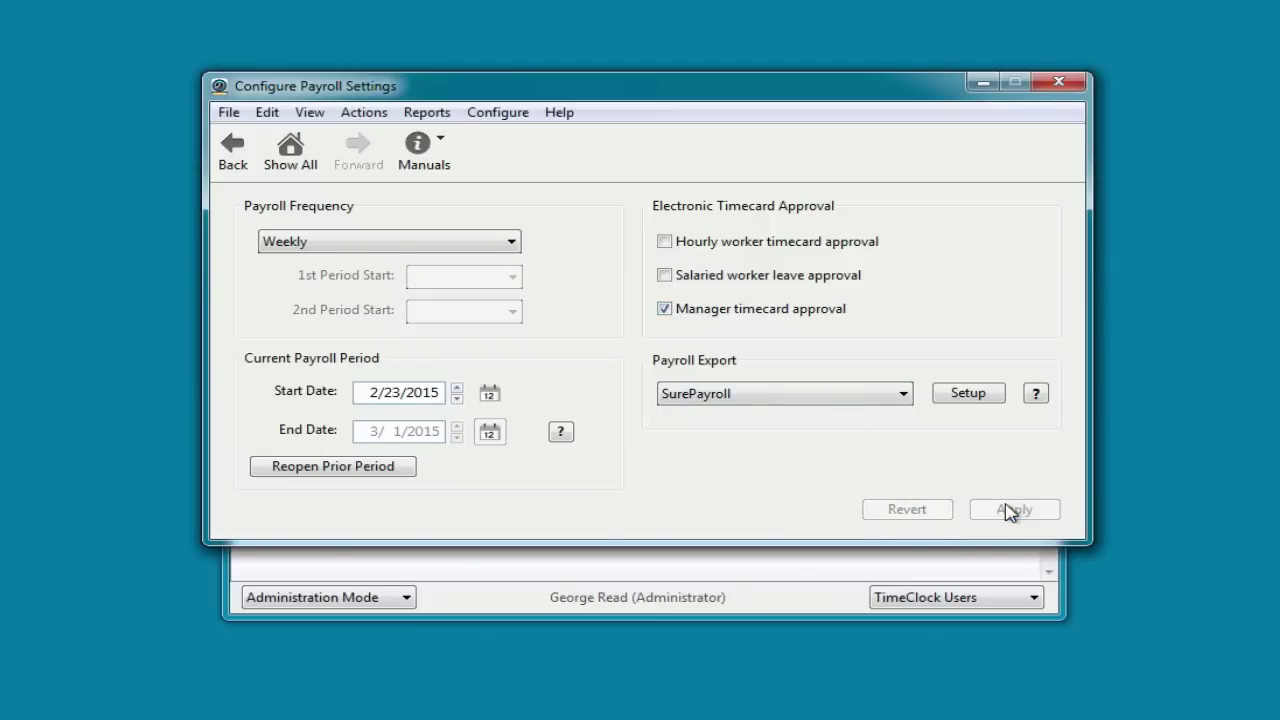
Close Payroll Settings and switch the program to User Mode
{"action": "left_click", "coordinate": [1058, 81]}
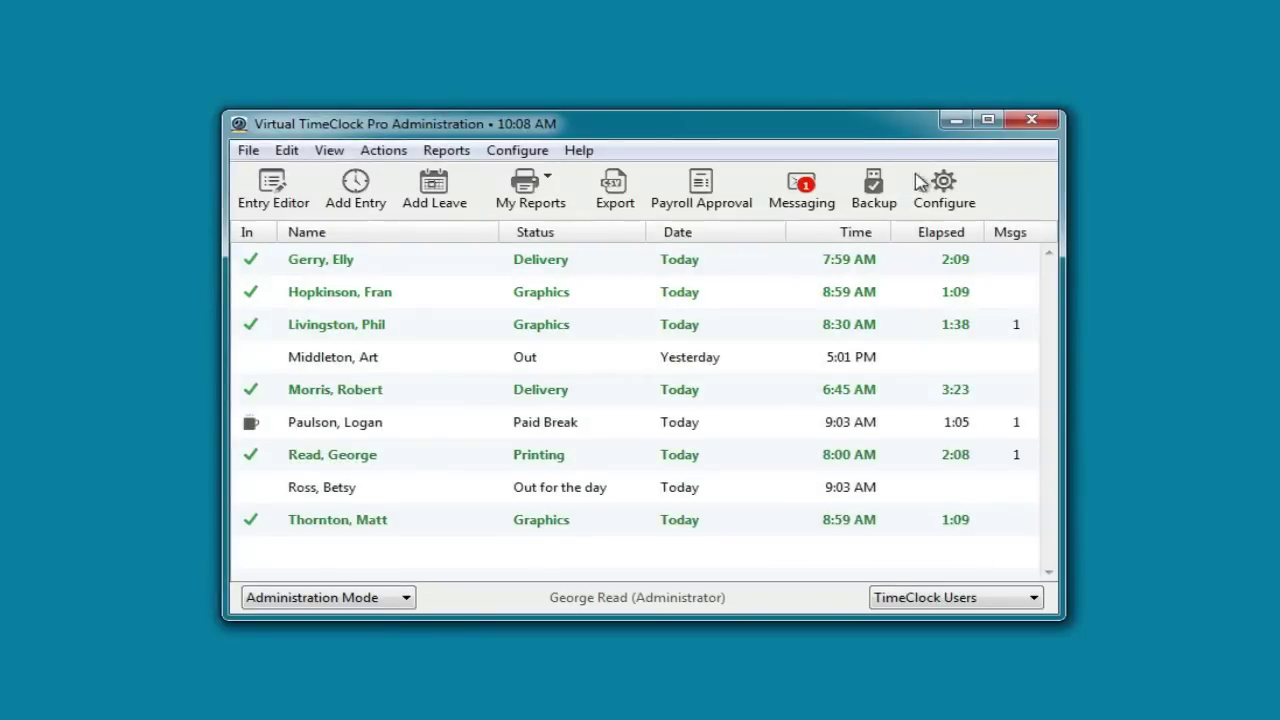
{"action": "left_click", "coordinate": [335, 598]}
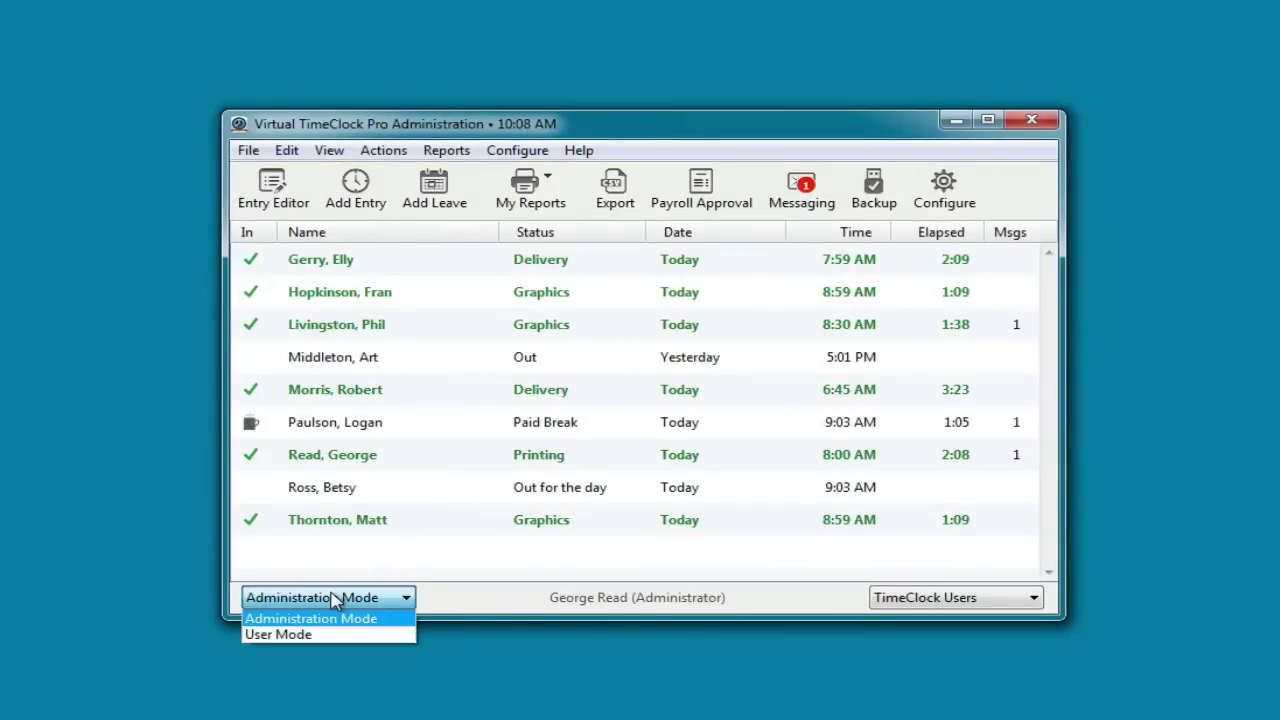
{"action": "left_click", "coordinate": [322, 634]}
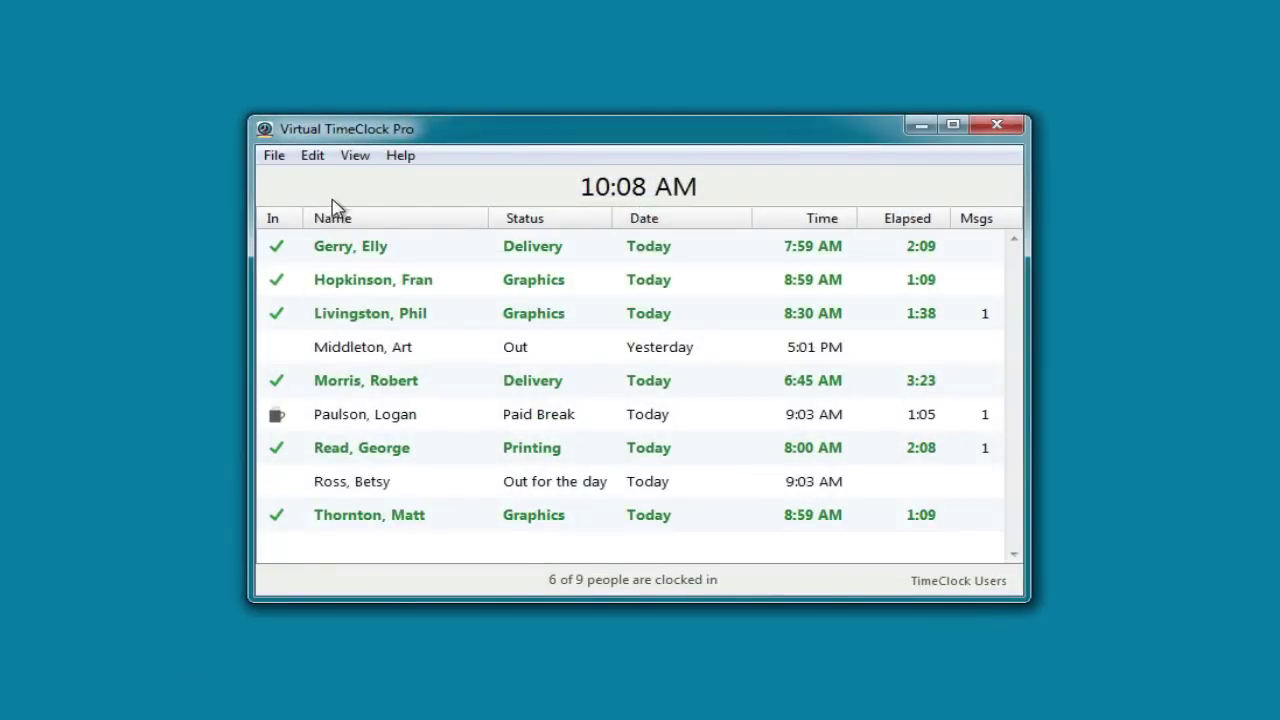
Turn administration back on, signing in as the manager with their password
{"action": "left_click", "coordinate": [283, 157]}
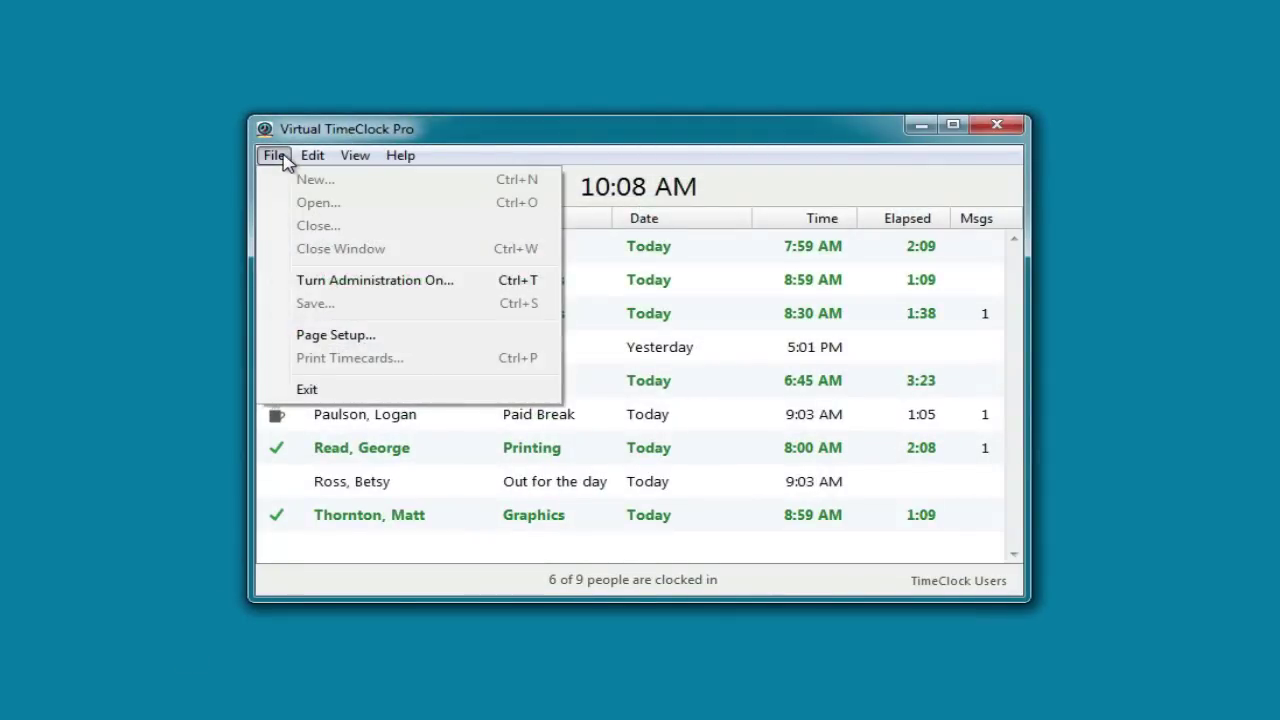
{"action": "left_click", "coordinate": [338, 283]}
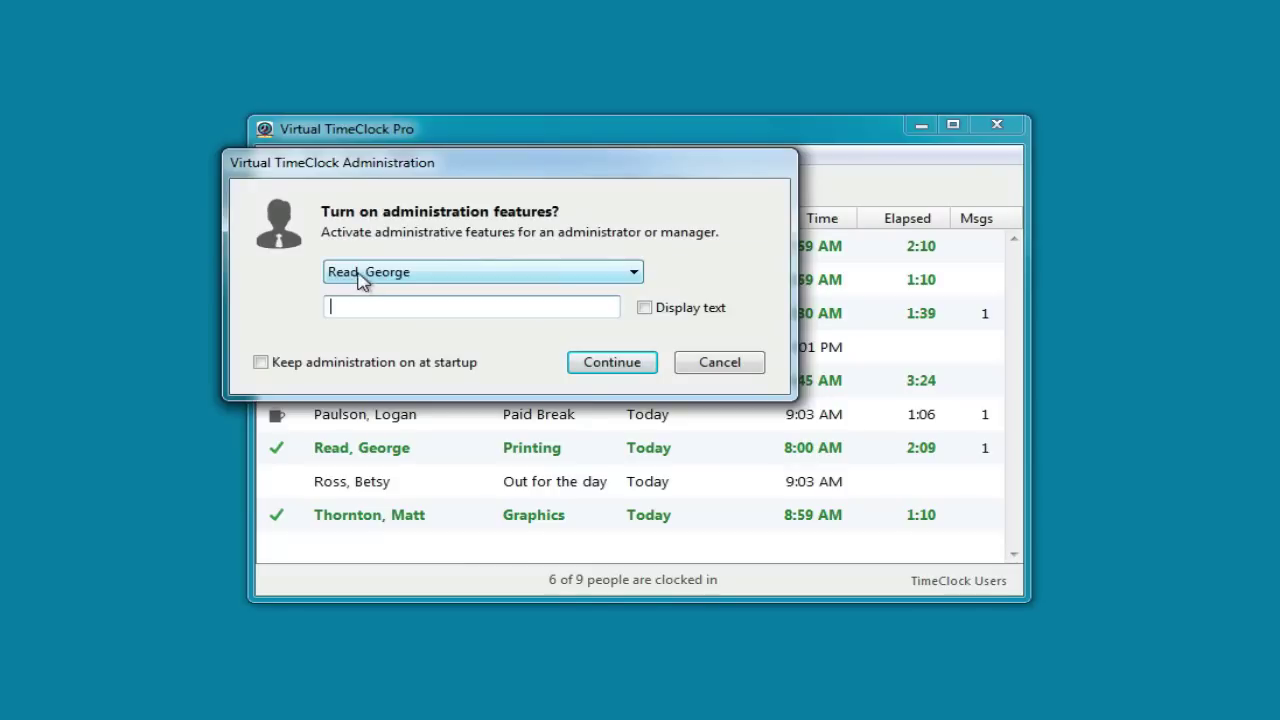
{"action": "left_click", "coordinate": [361, 278]}
{"action": "left_click", "coordinate": [377, 306]}
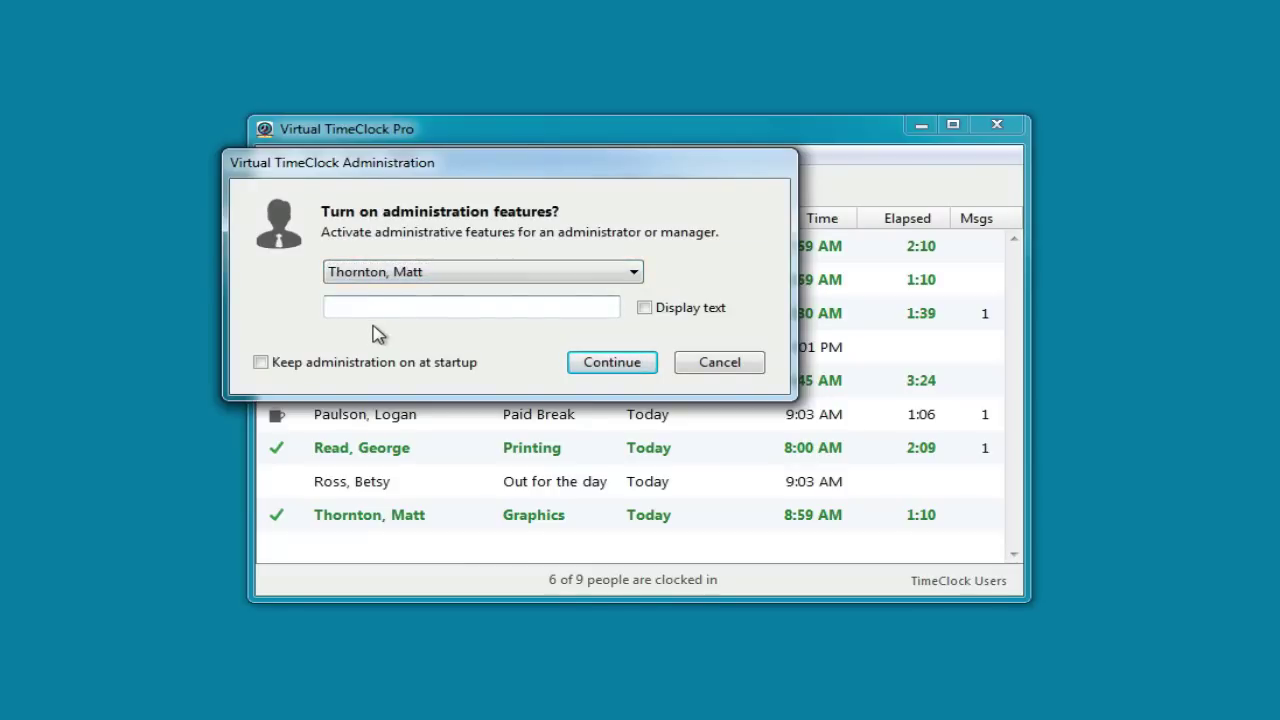
{"action": "type", "text": "****"}
{"action": "key", "text": "Return"}
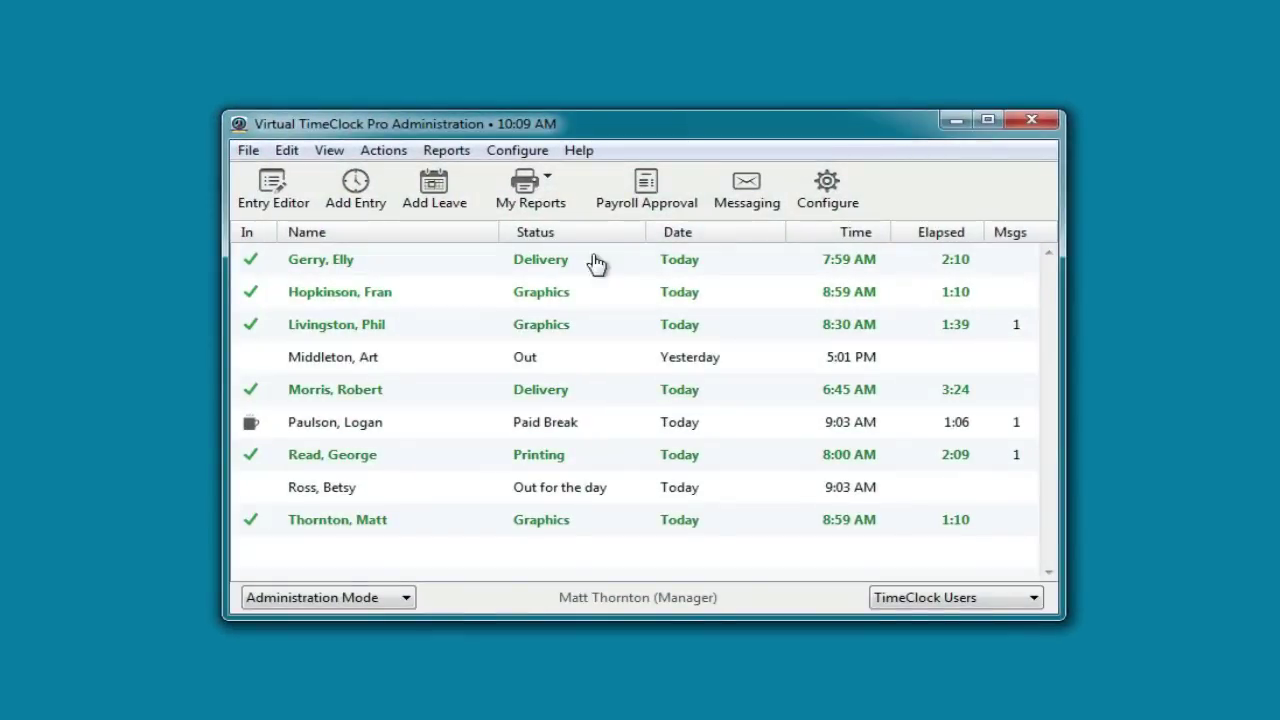
Open Payroll Approval for 2/23/2015–3/1/2015 and inspect the first employee's 40.25-hour timecard entries
{"action": "left_click", "coordinate": [646, 188]}
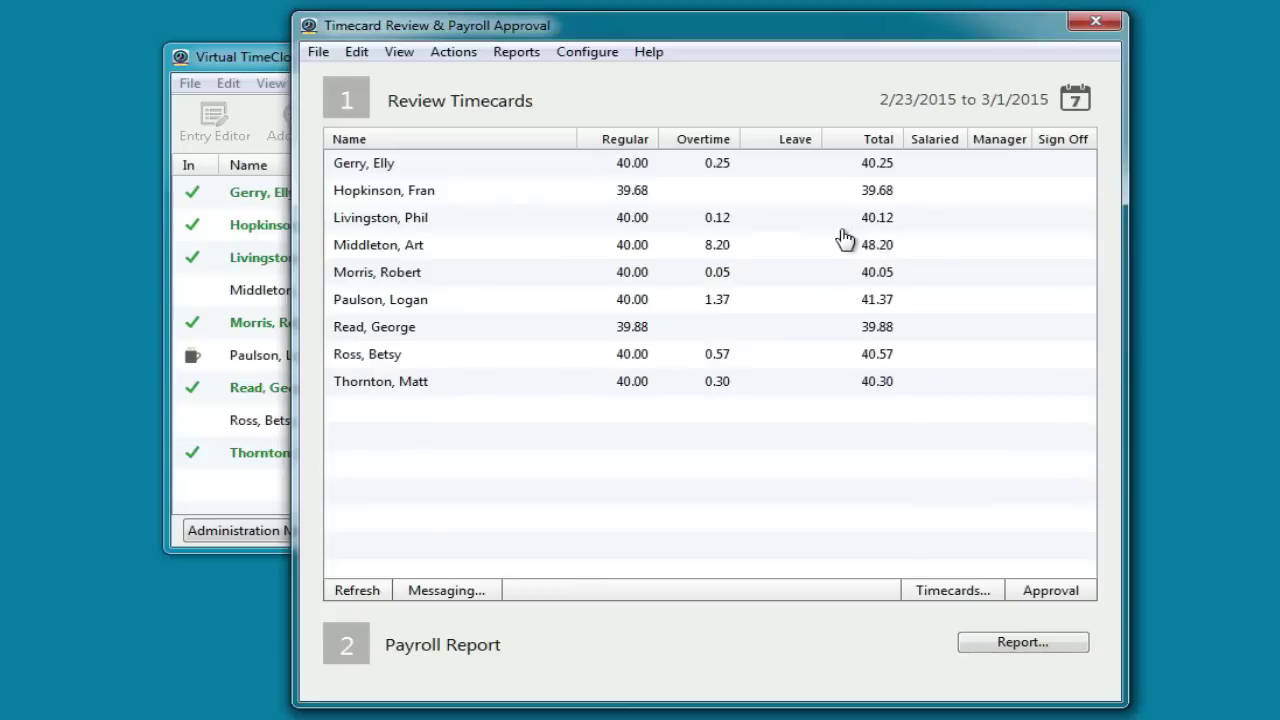
{"action": "right_click", "coordinate": [578, 166]}
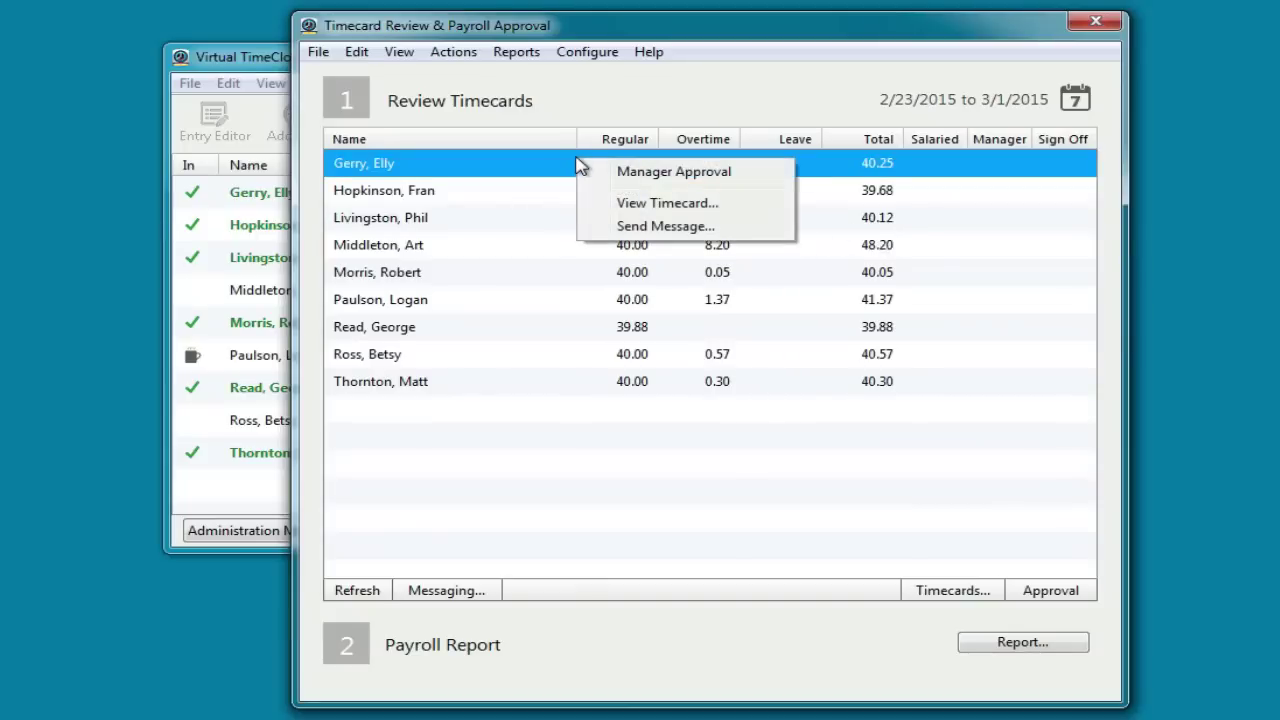
{"action": "left_click", "coordinate": [646, 209]}
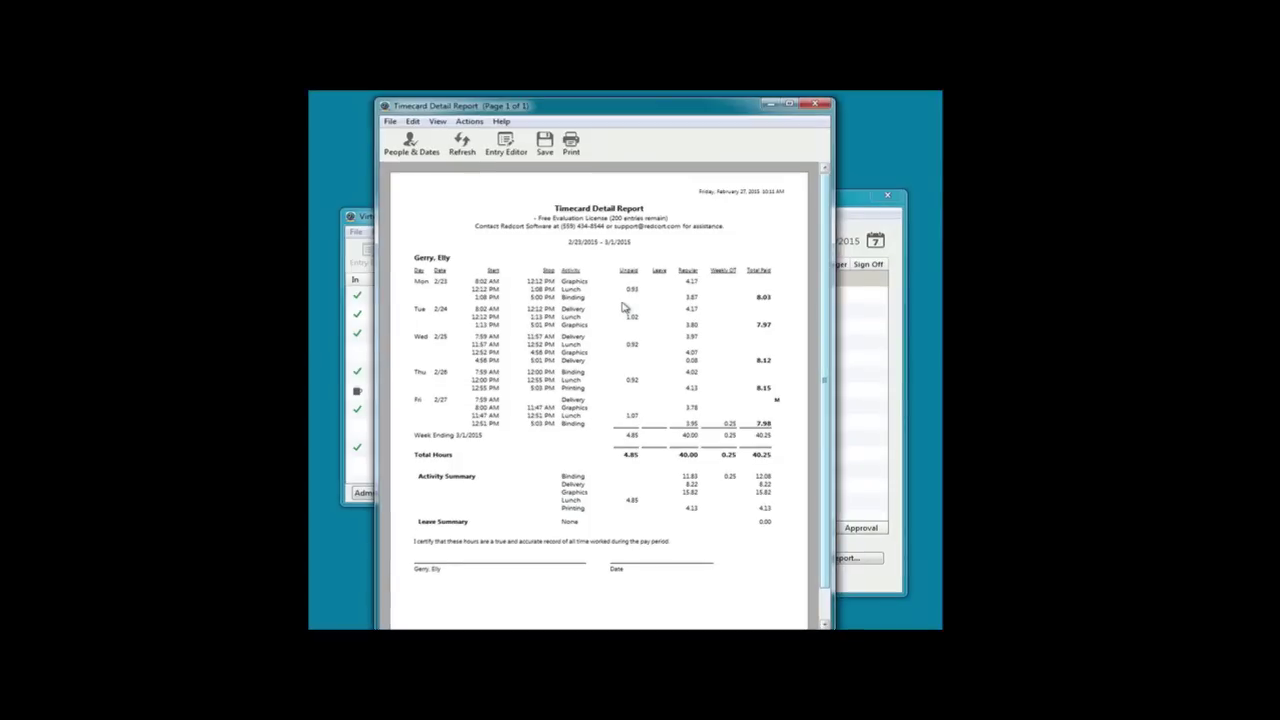
{"action": "left_click", "coordinate": [512, 147]}
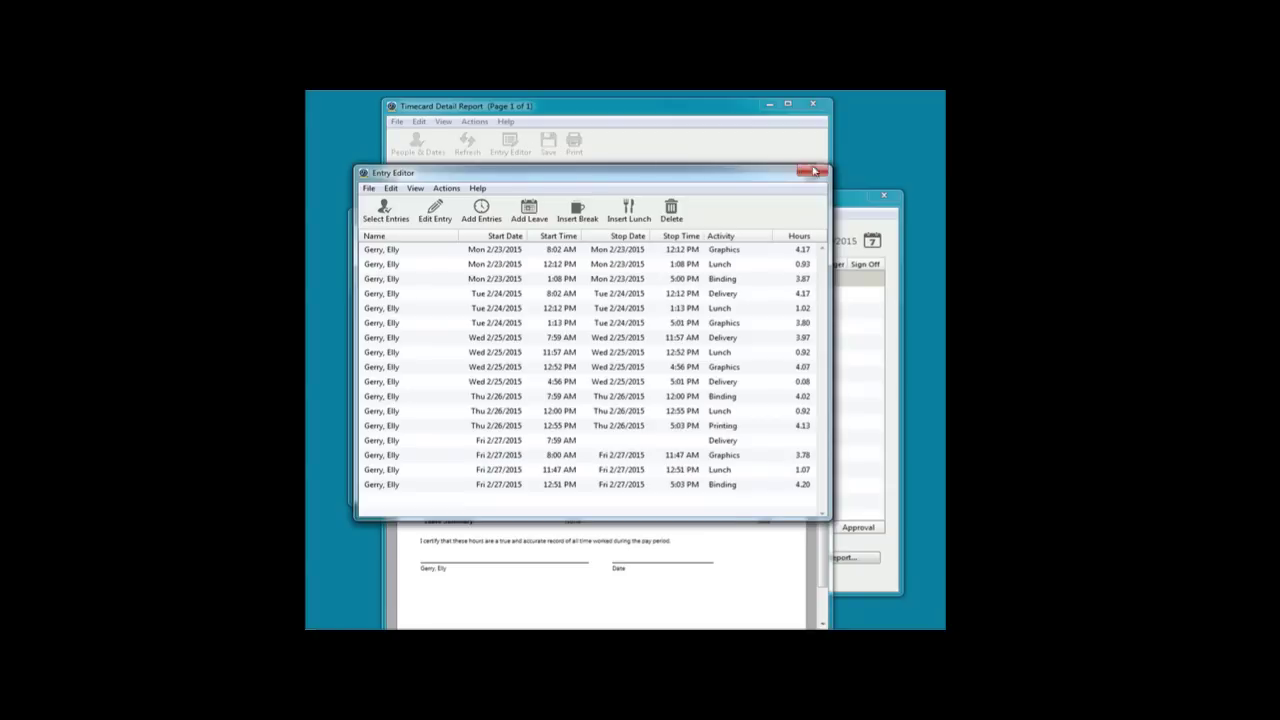
{"action": "left_click", "coordinate": [812, 172]}
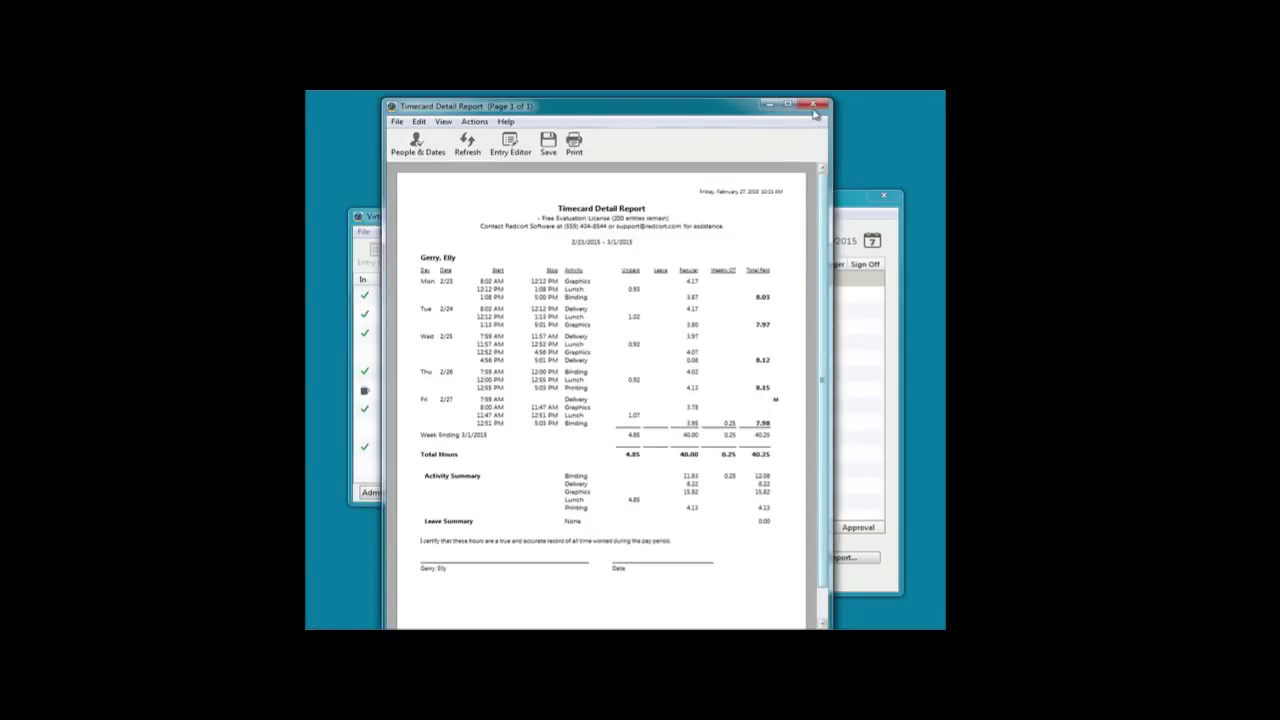
Send the first employee a message with subject 'Please Approve Timecard' and body 'Thanks!'
{"action": "left_click", "coordinate": [812, 104]}
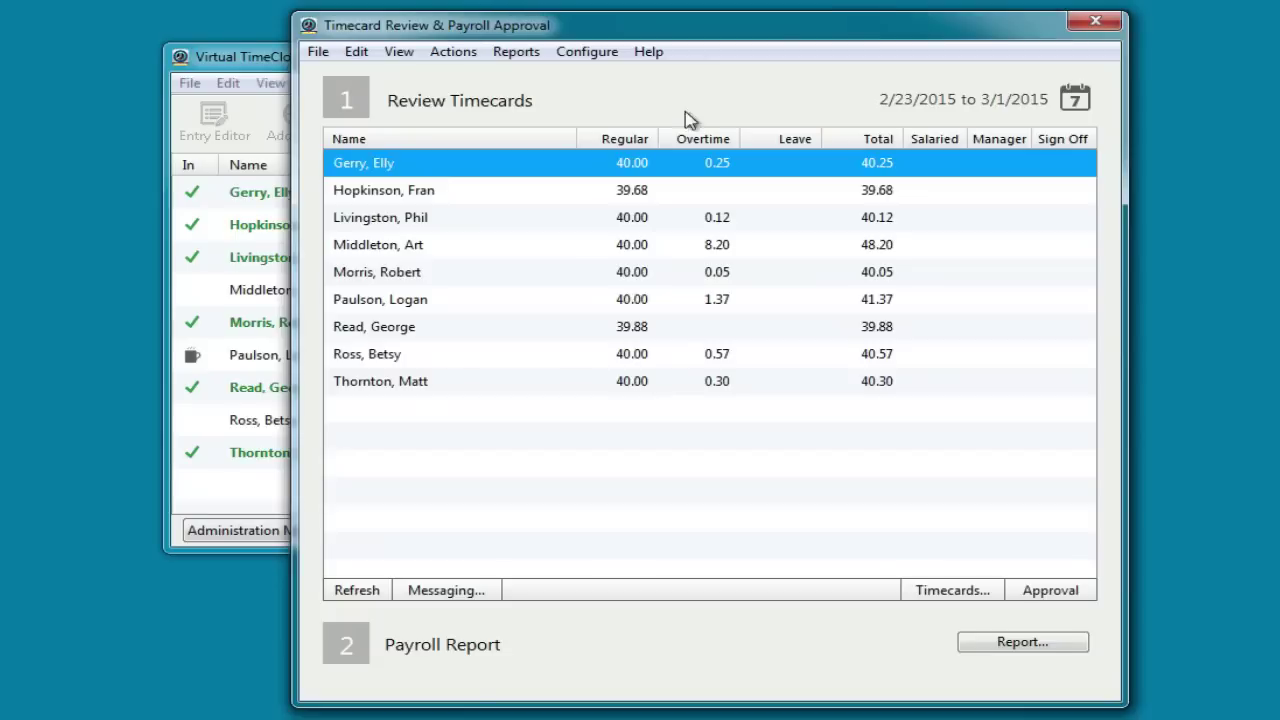
{"action": "right_click", "coordinate": [593, 281]}
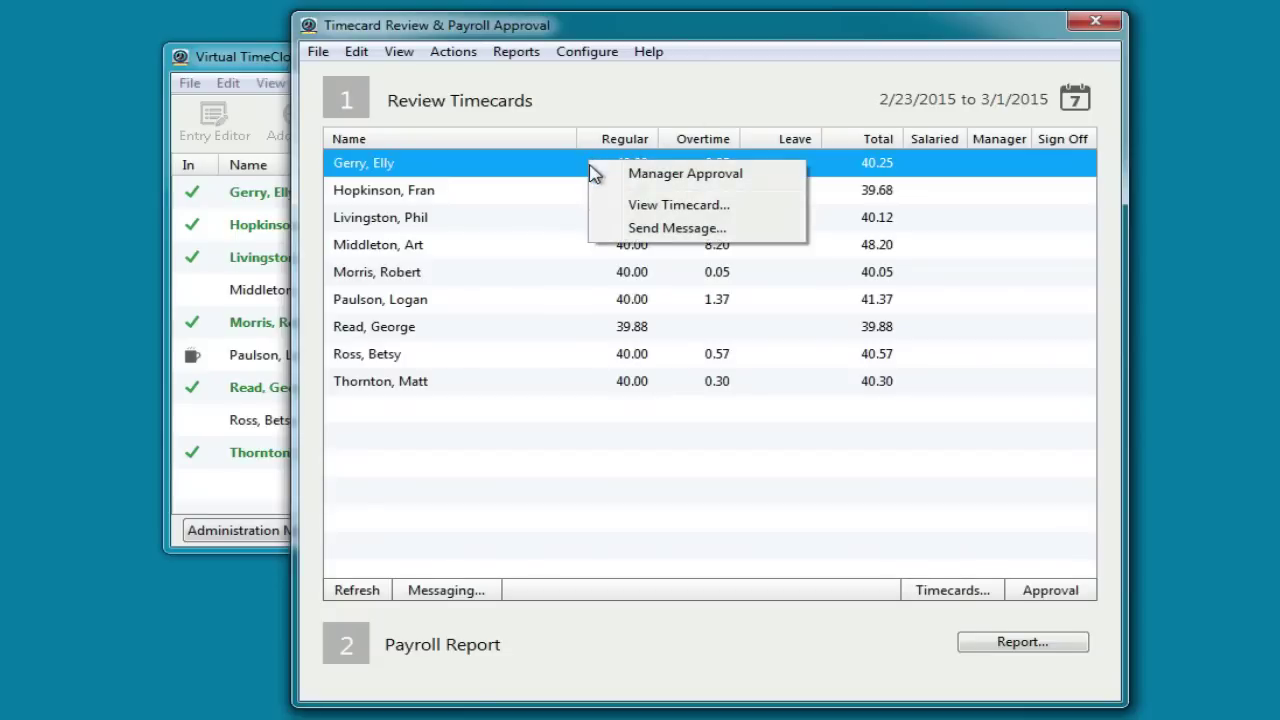
{"action": "left_click", "coordinate": [648, 229]}
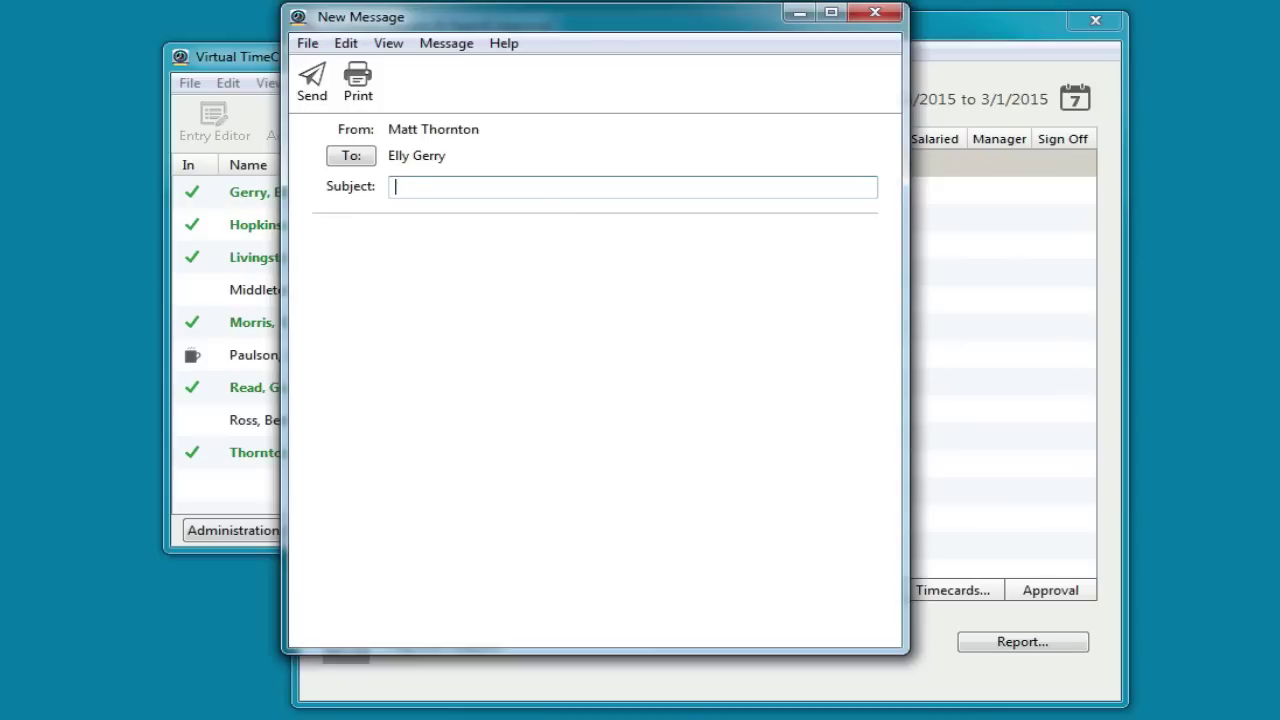
{"action": "type", "text": "Please Approve Timecard"}
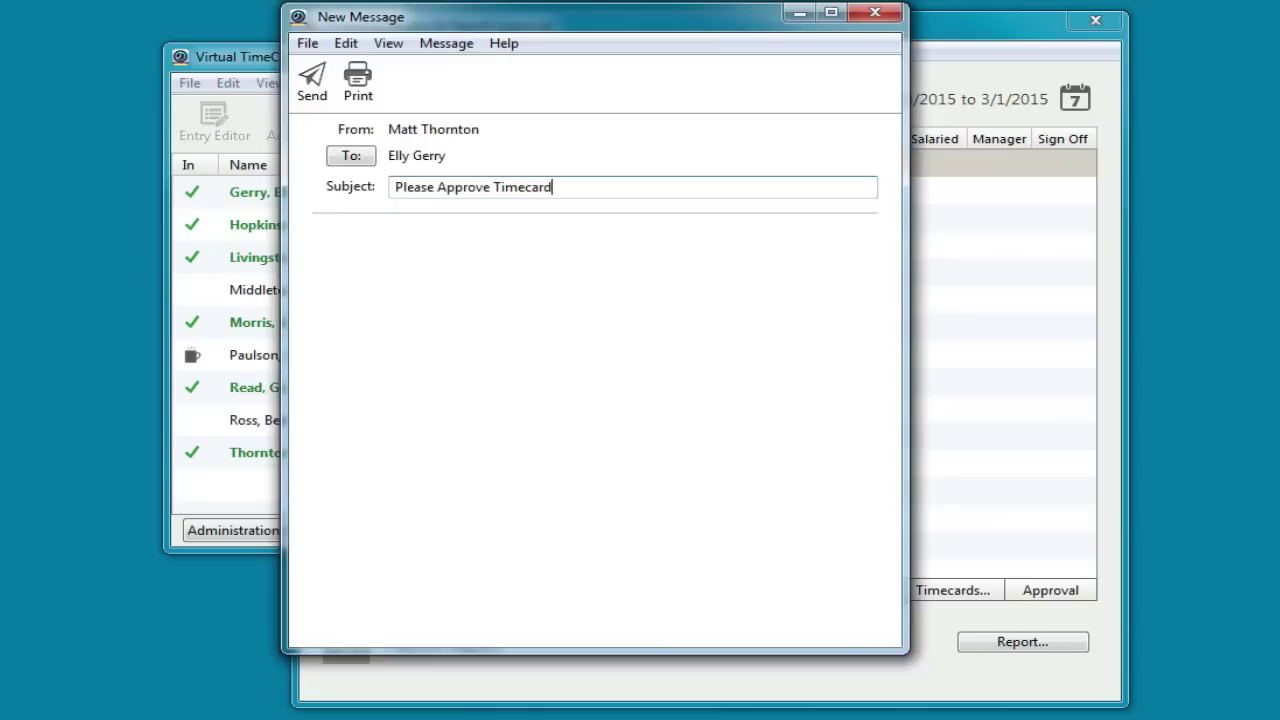
{"action": "key", "text": "Tab"}
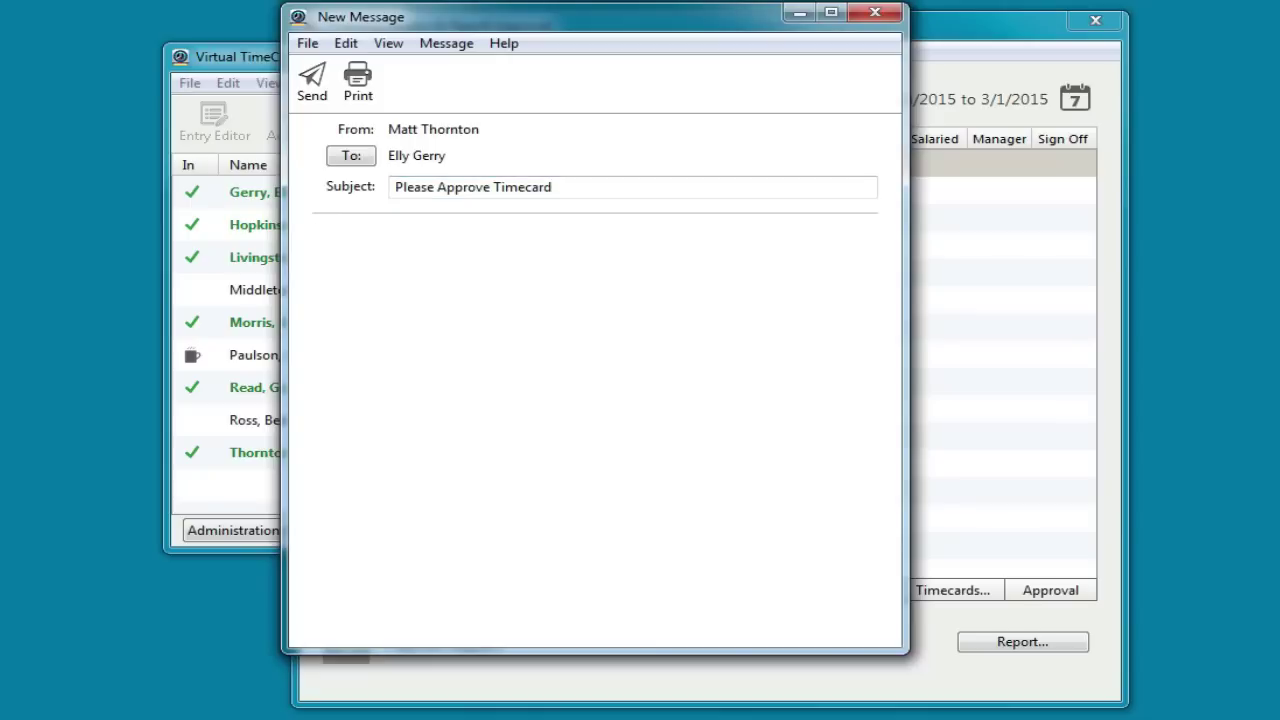
{"action": "type", "text": "Thanks!"}
{"action": "left_click", "coordinate": [325, 93]}
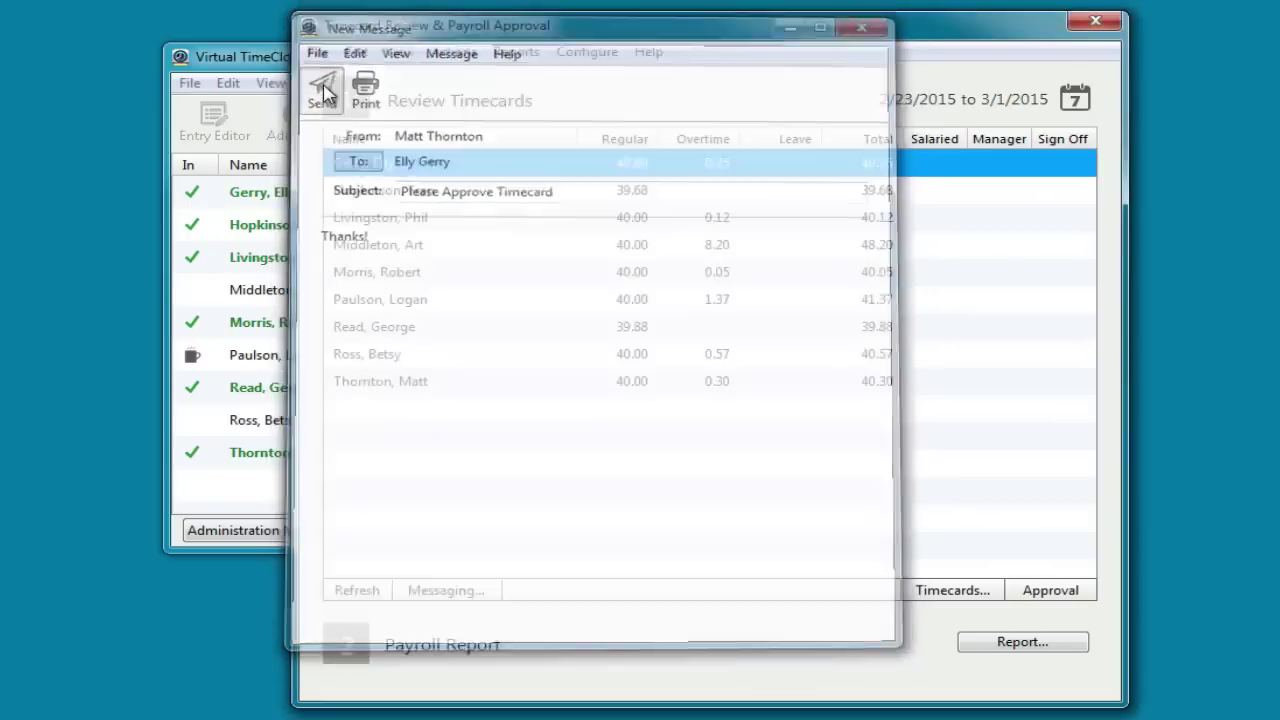
Manager-approve the first two workers' timecards individually, then approve all remaining timecards for 2/23–3/1/2015
{"action": "right_click", "coordinate": [507, 172]}
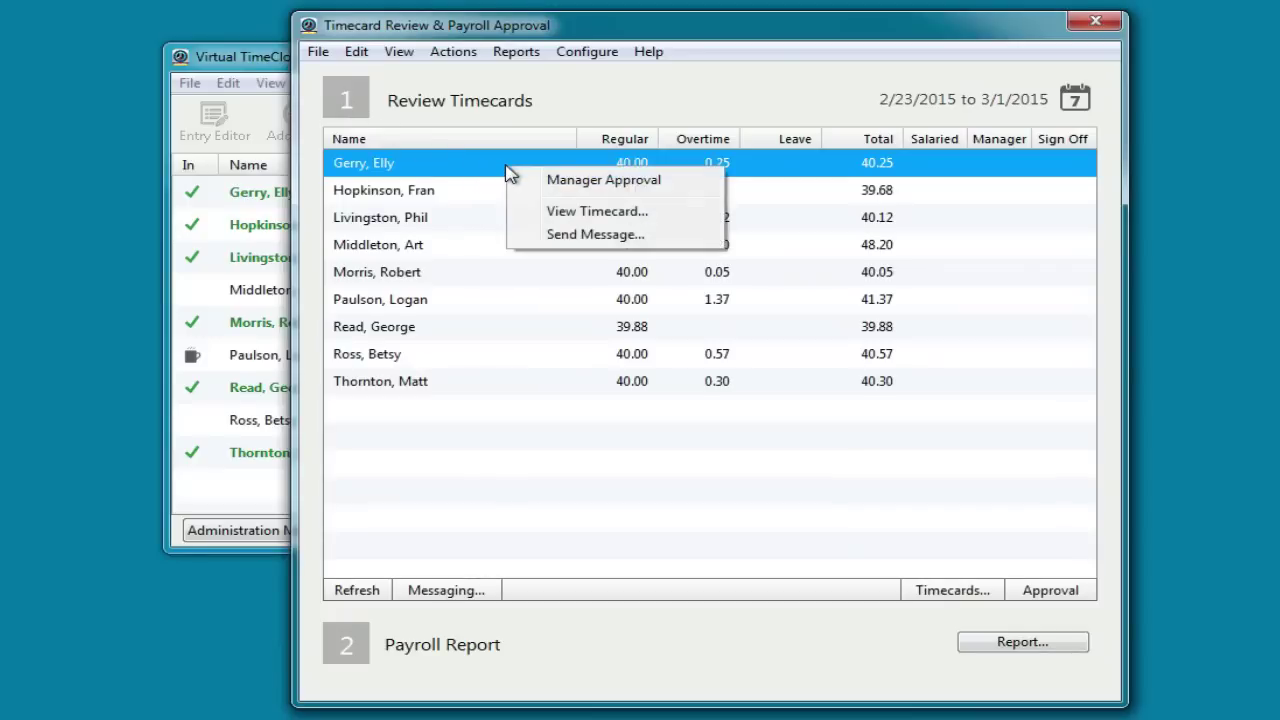
{"action": "left_click", "coordinate": [599, 191]}
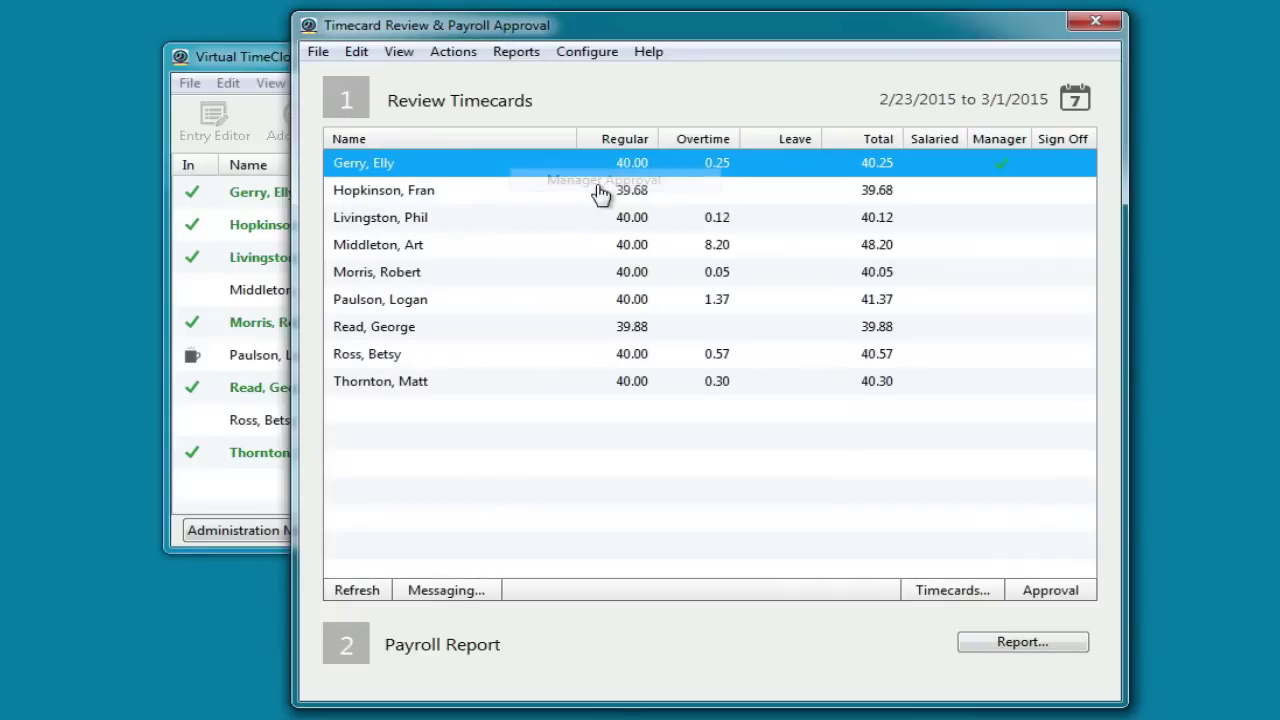
{"action": "right_click", "coordinate": [600, 193]}
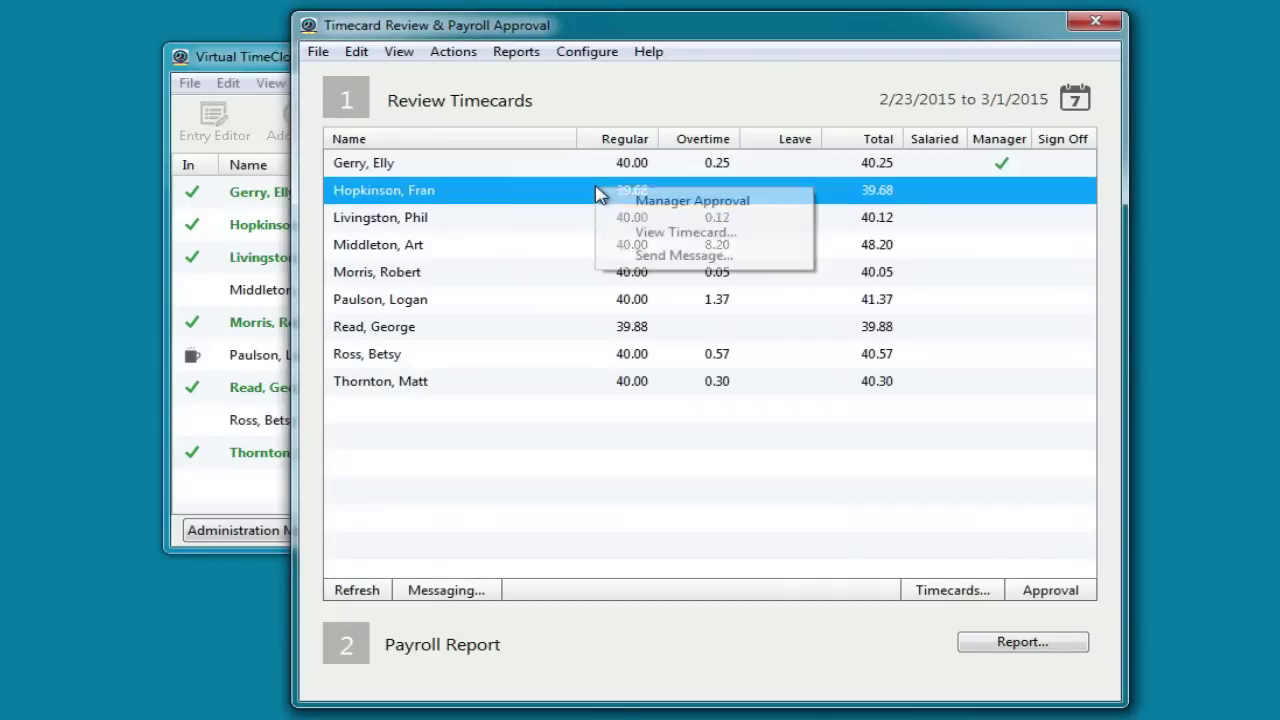
{"action": "left_click", "coordinate": [648, 203]}
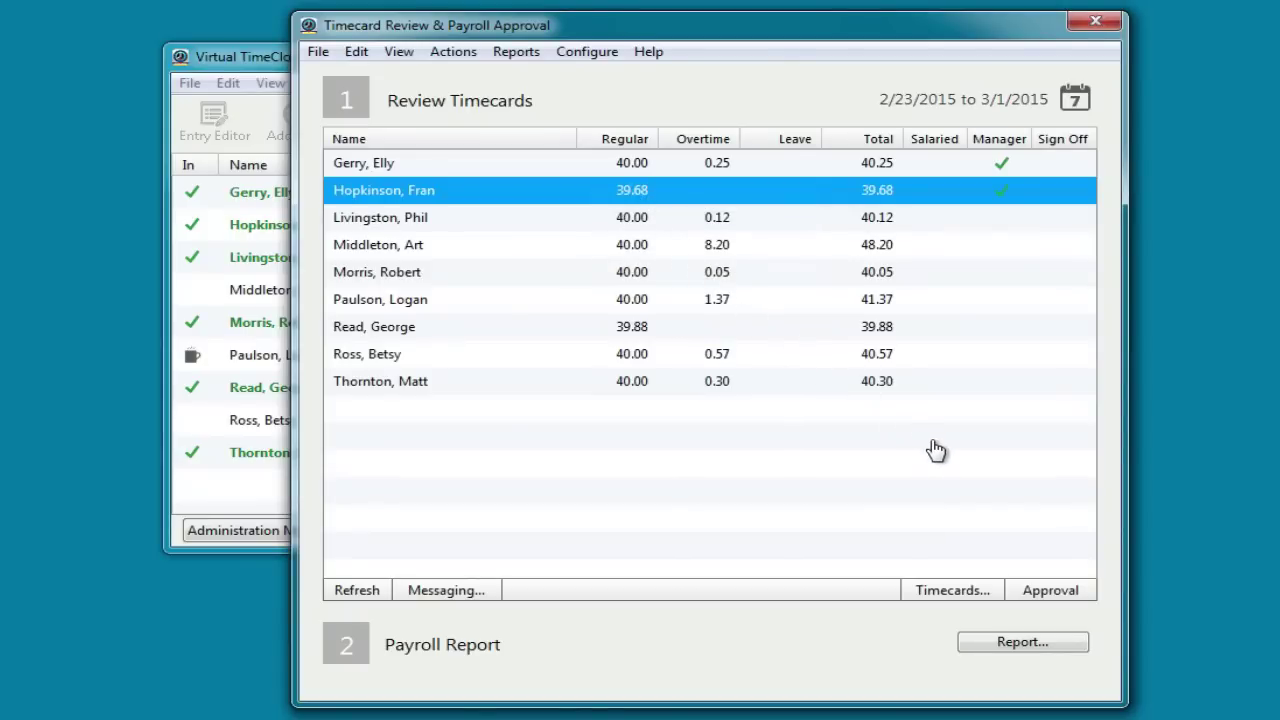
{"action": "left_click", "coordinate": [1035, 591]}
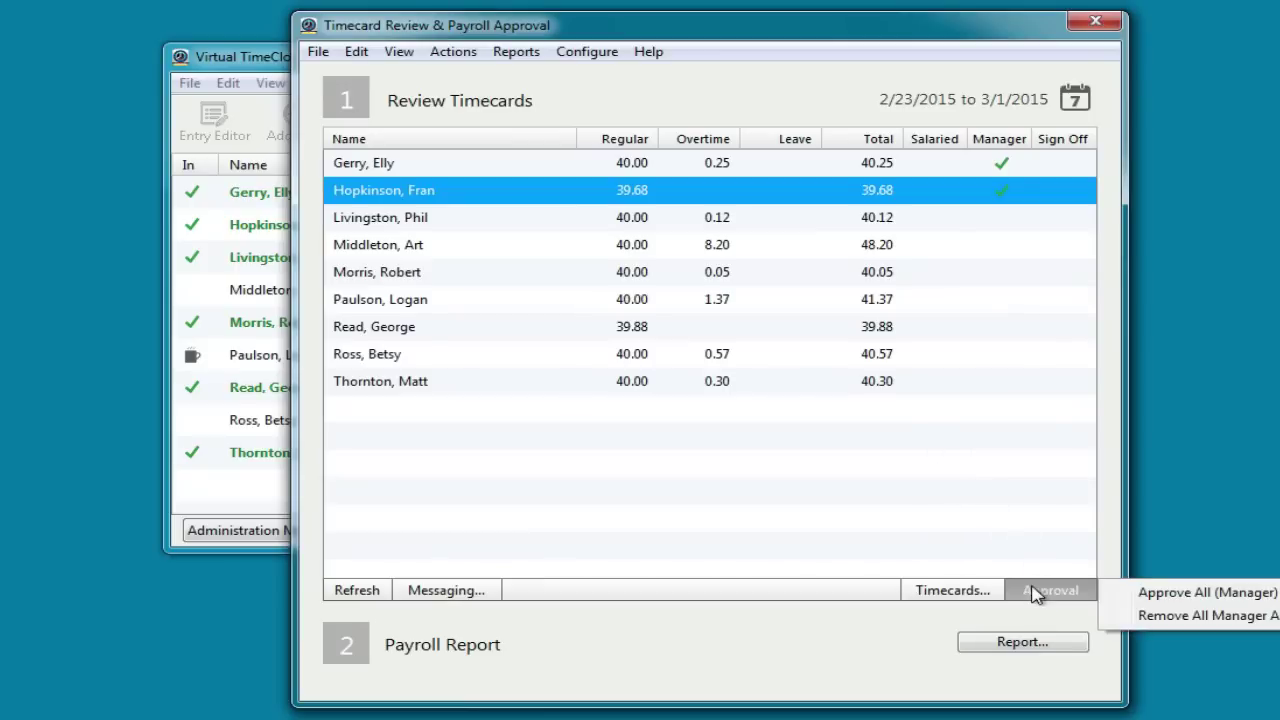
{"action": "left_click", "coordinate": [1156, 594]}
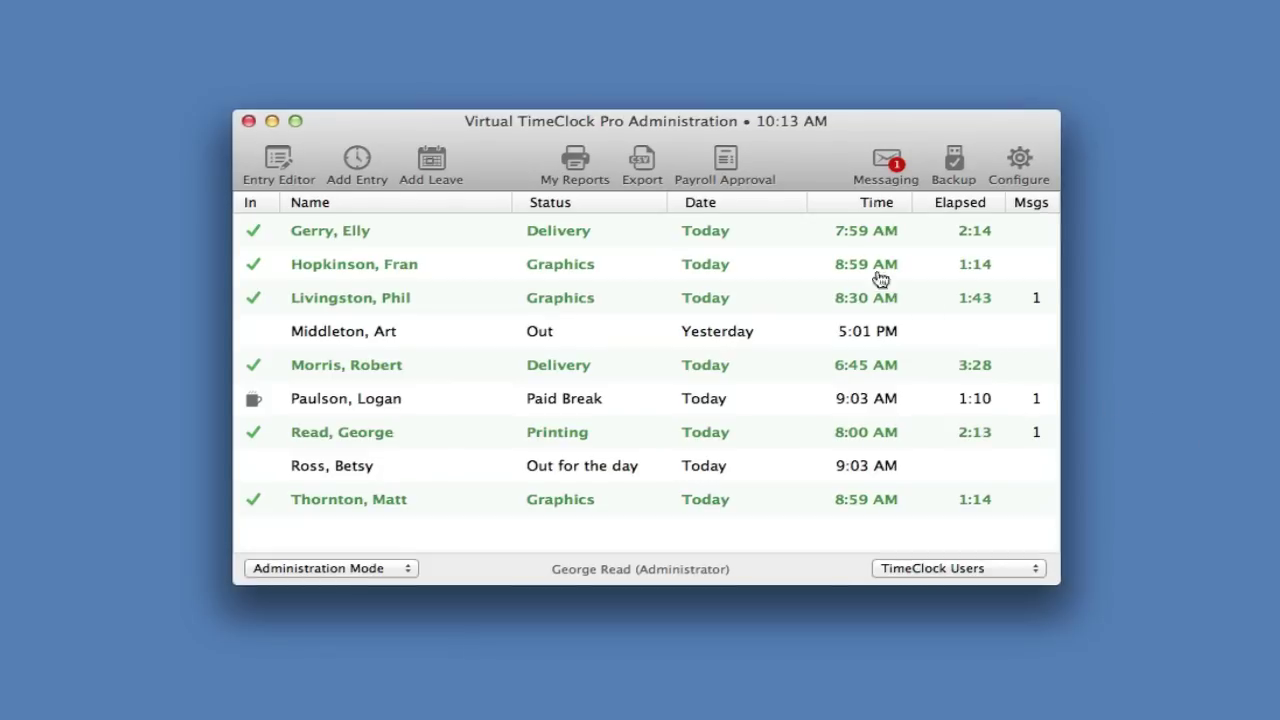
In Payroll Approval, sign off the first worker's timecard, then sign off all timecards for 2/23–3/1/15
{"action": "left_click", "coordinate": [727, 166]}
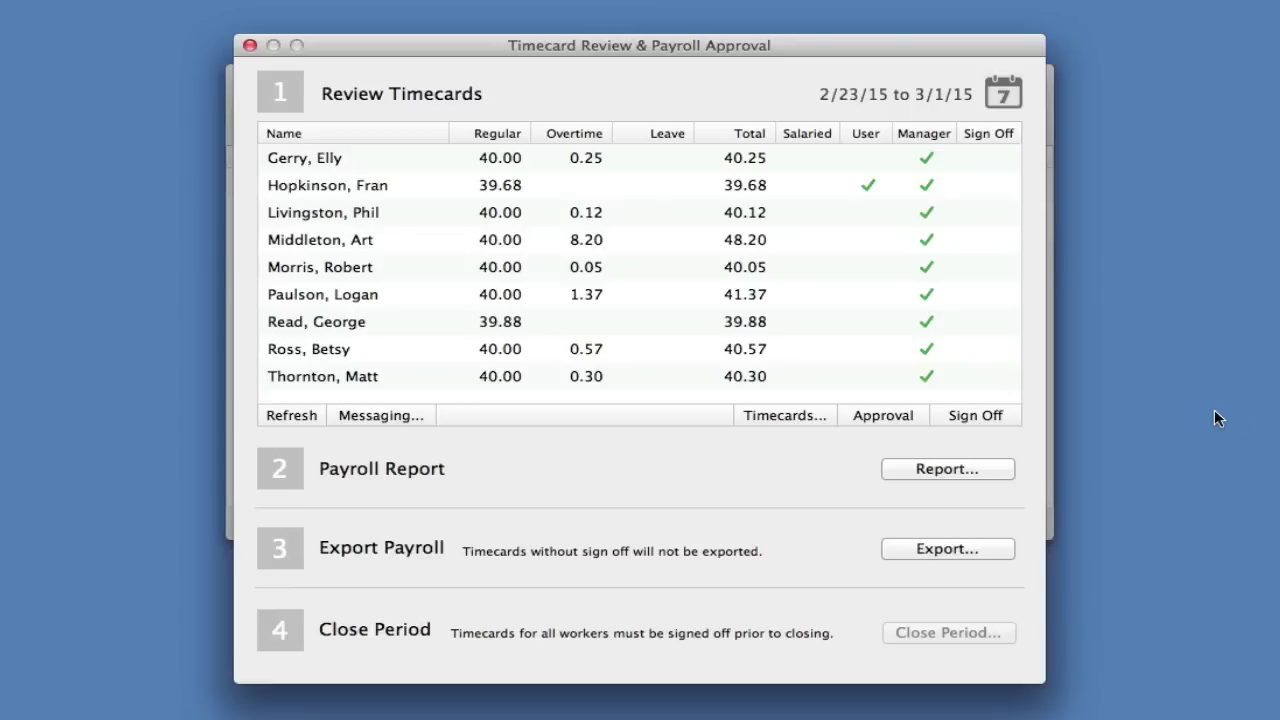
{"action": "right_click", "coordinate": [583, 158]}
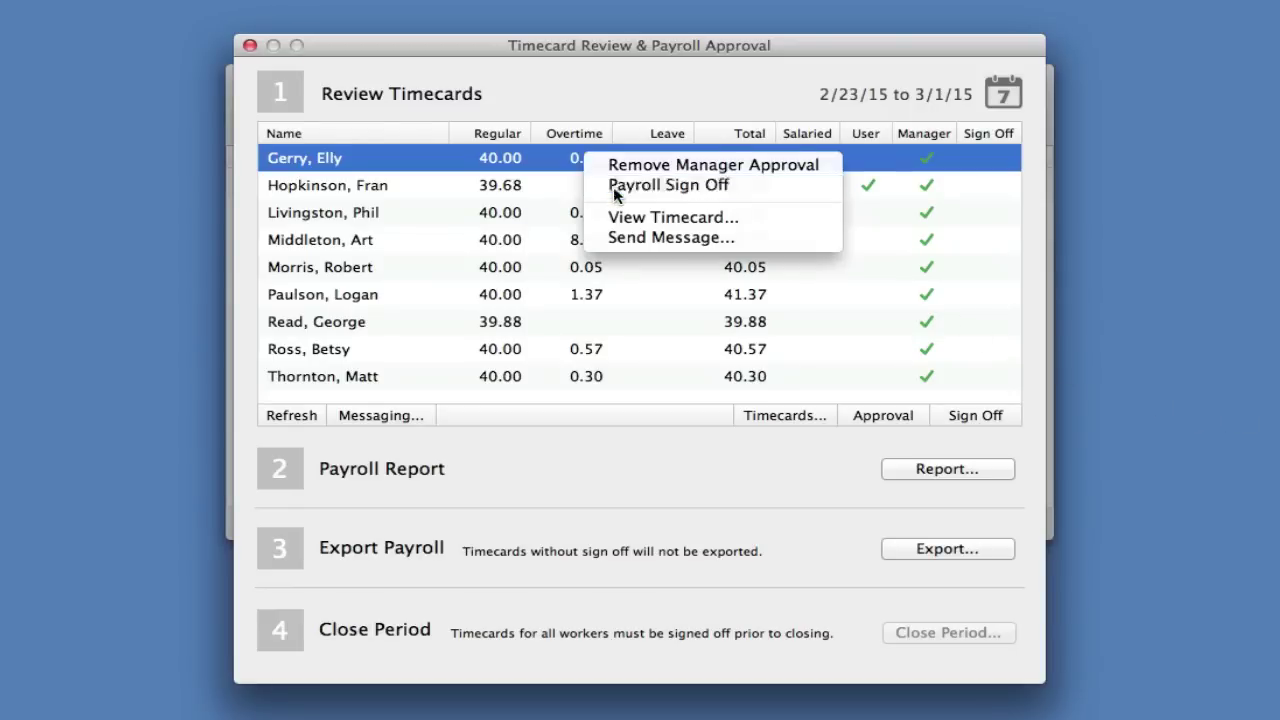
{"action": "left_click", "coordinate": [613, 185]}
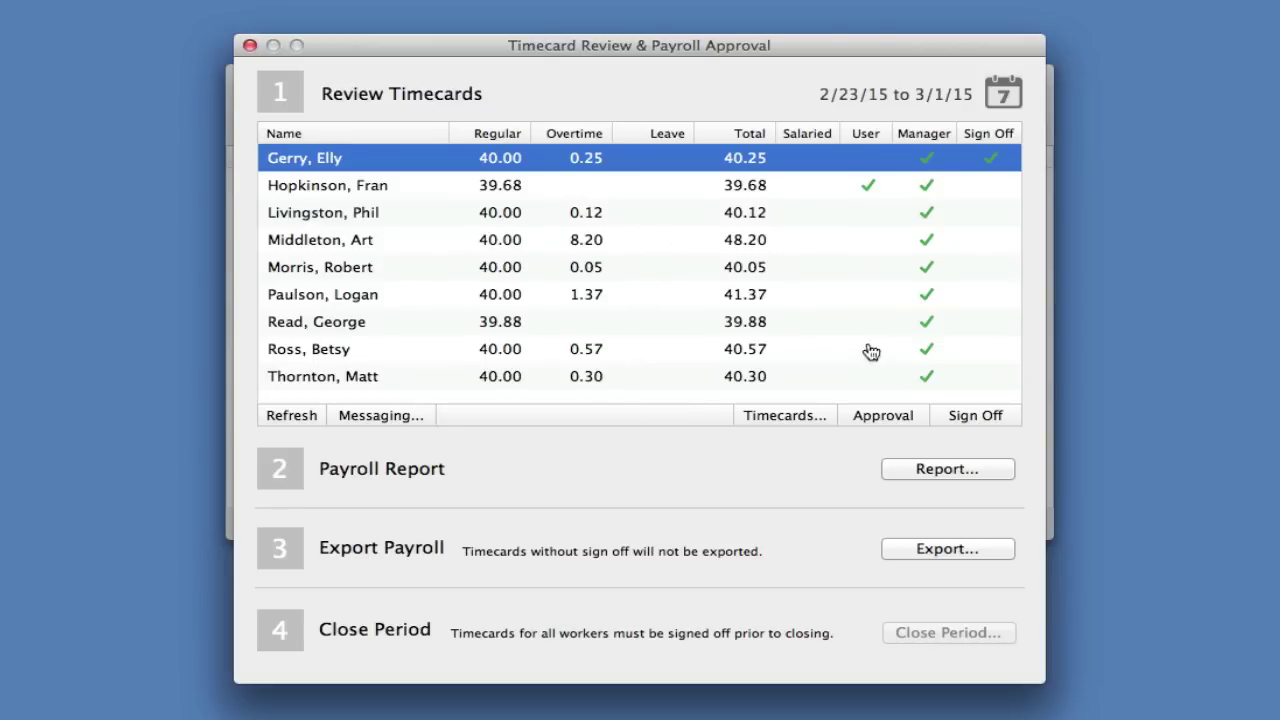
{"action": "left_click", "coordinate": [966, 413]}
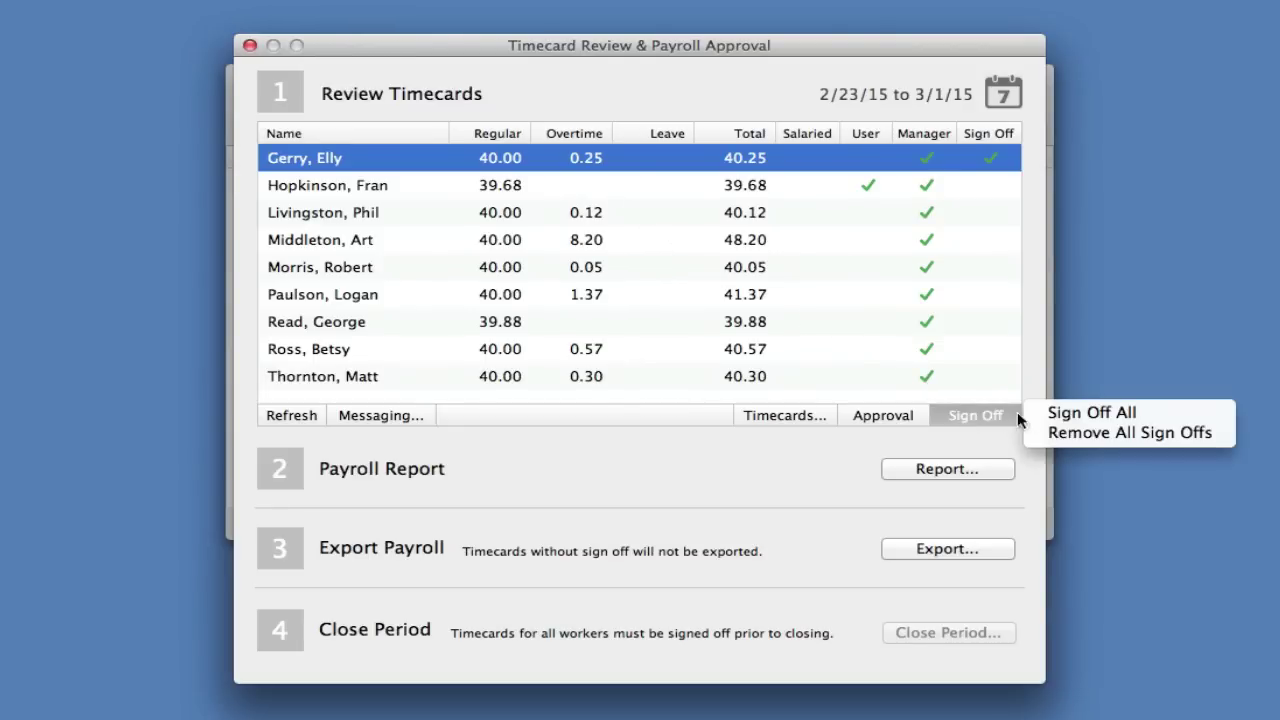
{"action": "left_click", "coordinate": [1062, 413]}
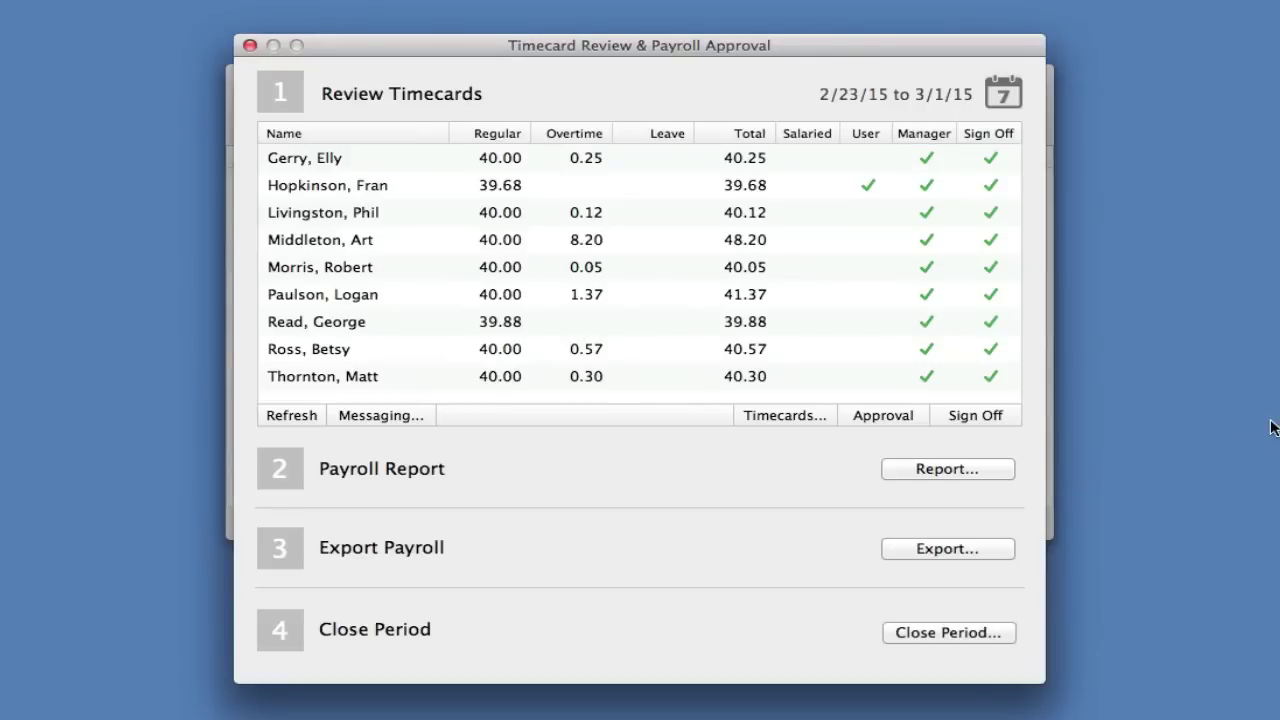
{"action": "left_click", "coordinate": [988, 471]}
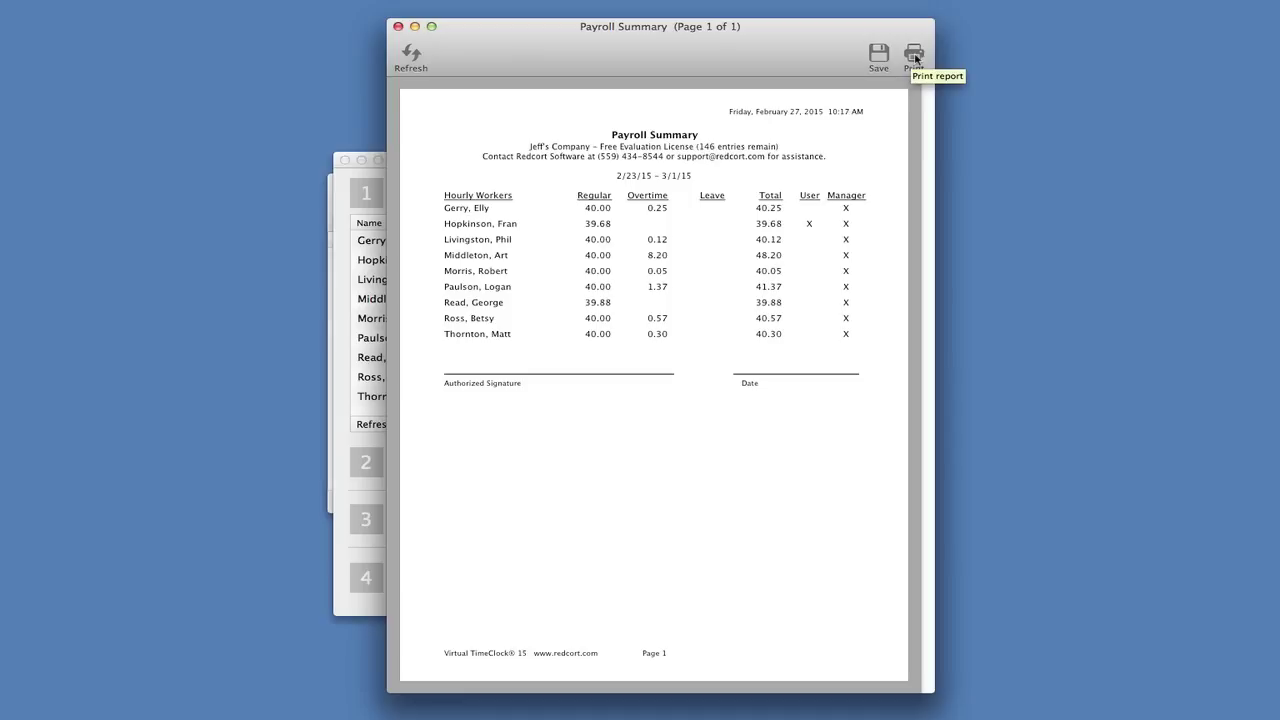
{"action": "left_click", "coordinate": [398, 26]}
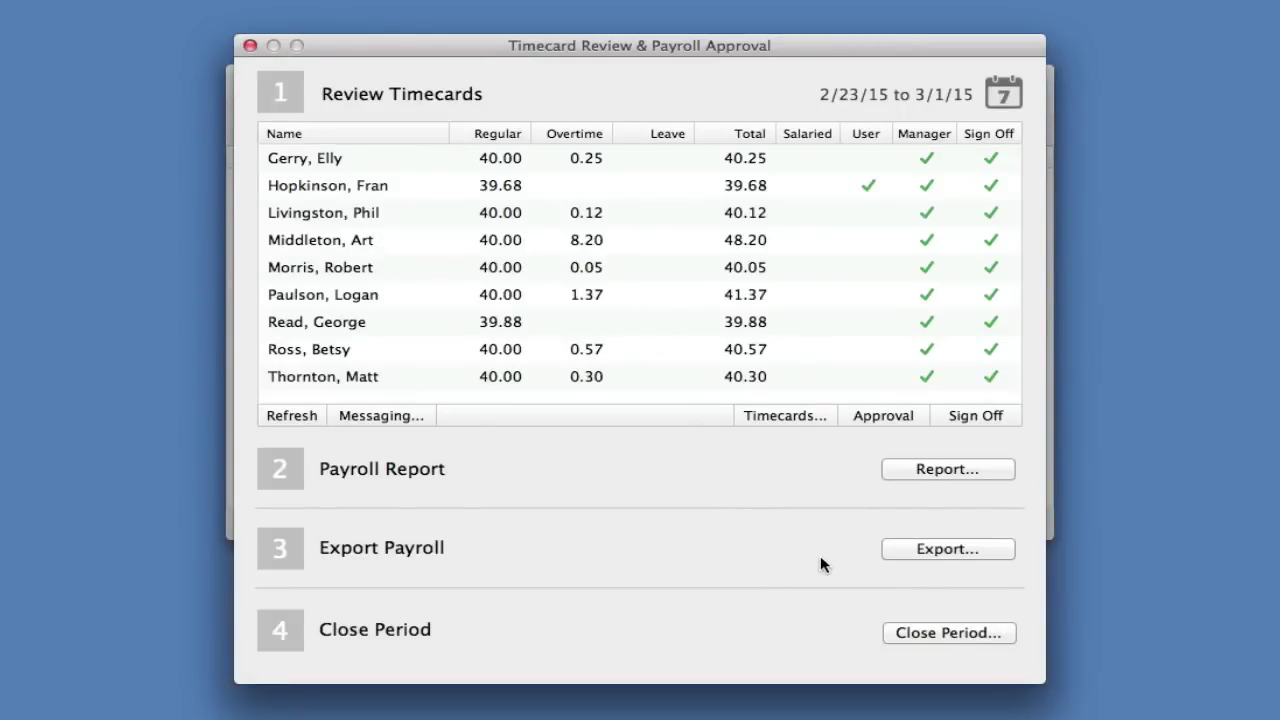
{"action": "left_click", "coordinate": [898, 550]}
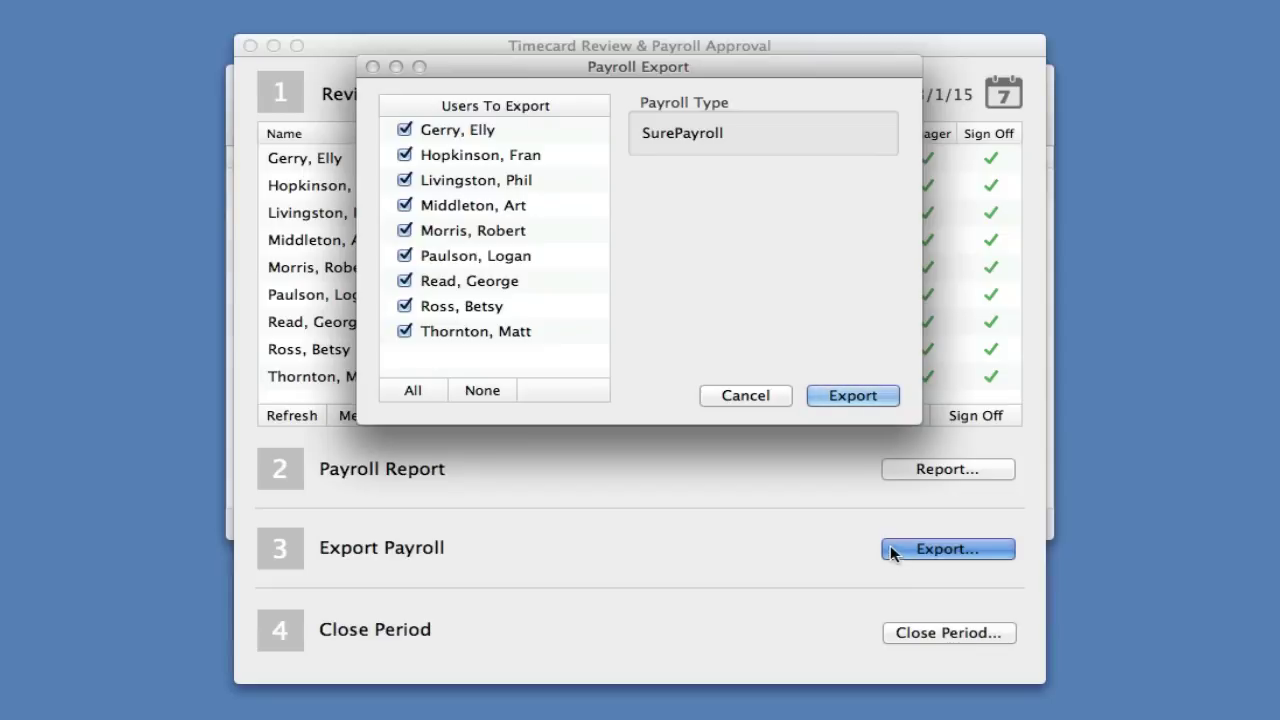
{"action": "left_click", "coordinate": [765, 400]}
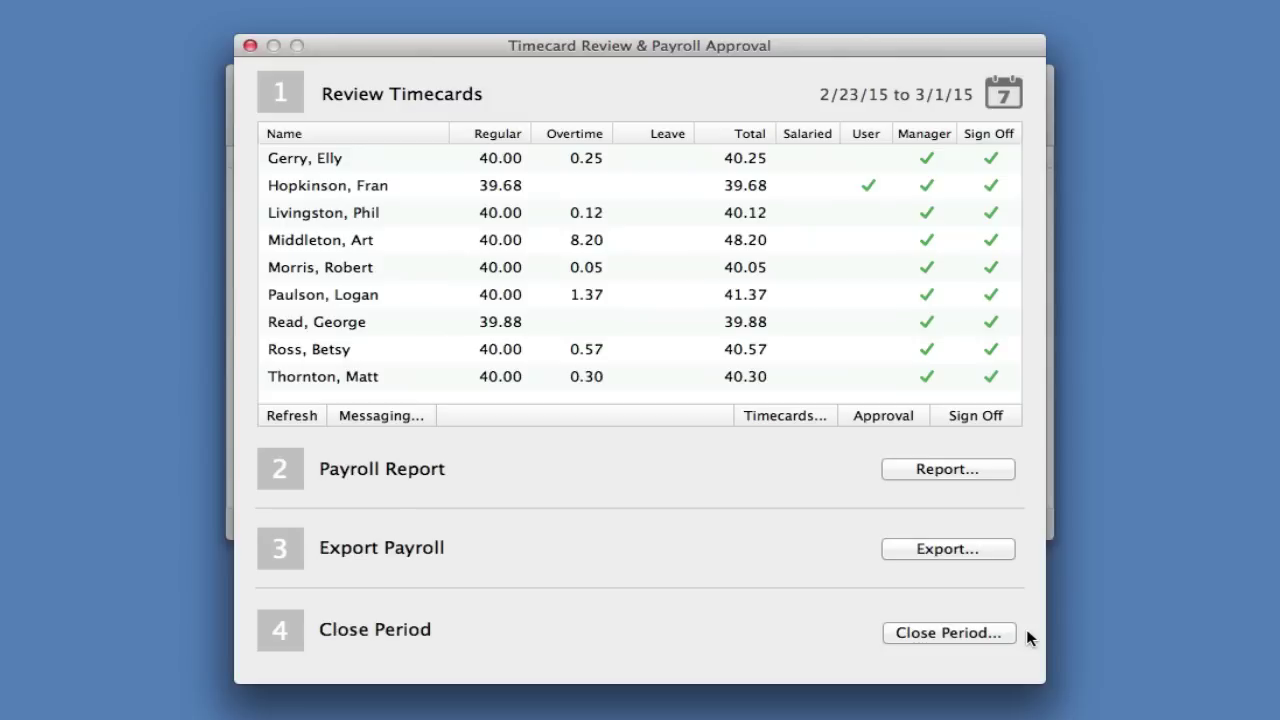
Close the 2/23/15–3/1/15 payroll period and return to Payroll Approval showing 3/2/15–3/8/15
{"action": "left_click", "coordinate": [991, 633]}
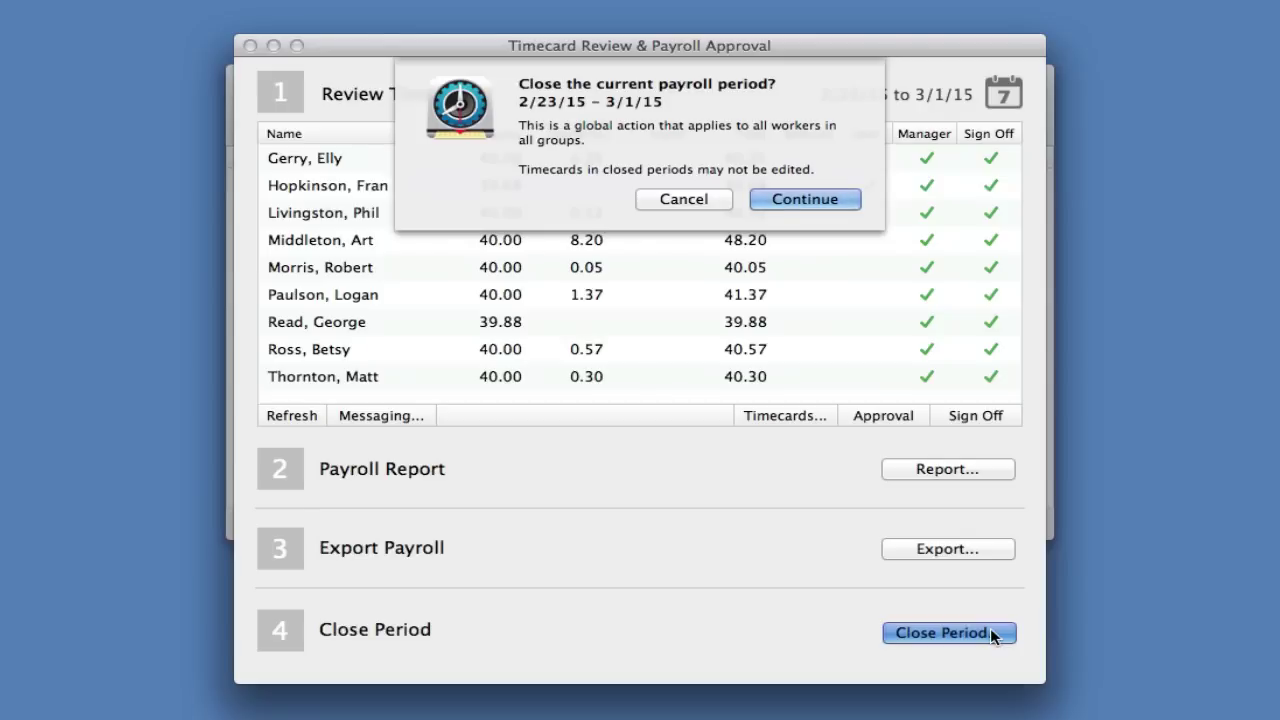
{"action": "left_click", "coordinate": [798, 199]}
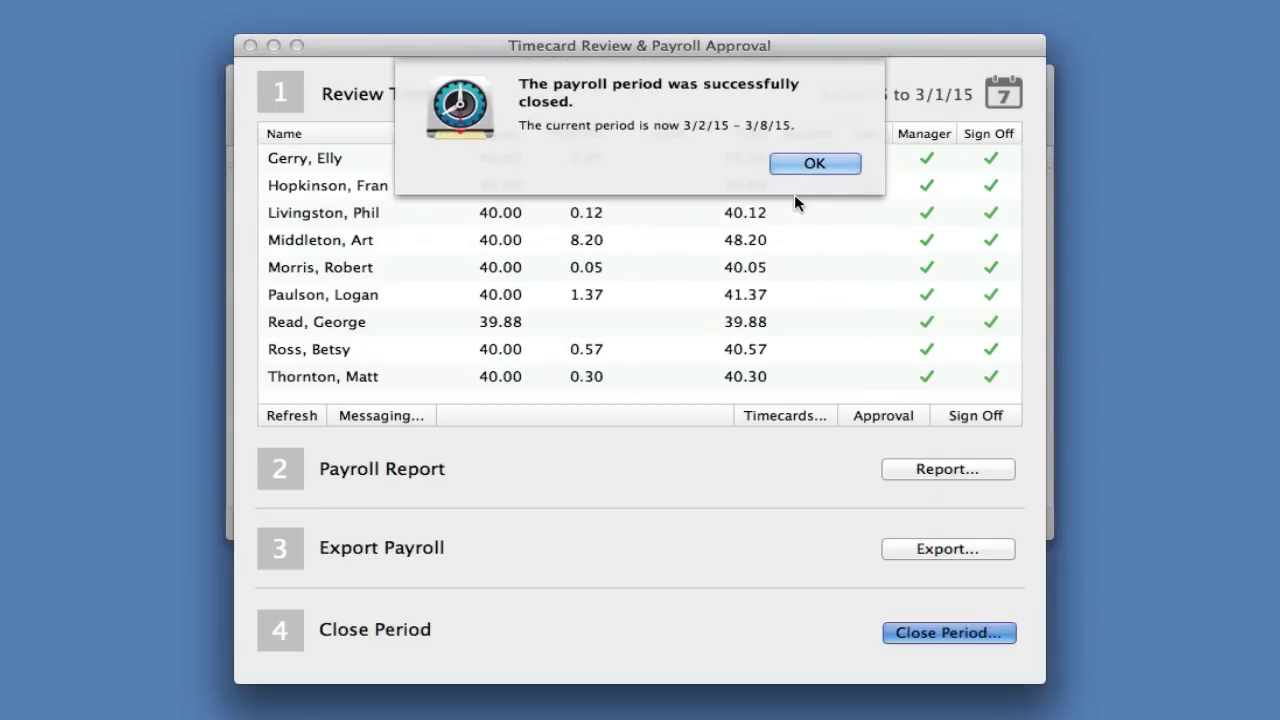
{"action": "left_click", "coordinate": [798, 168]}
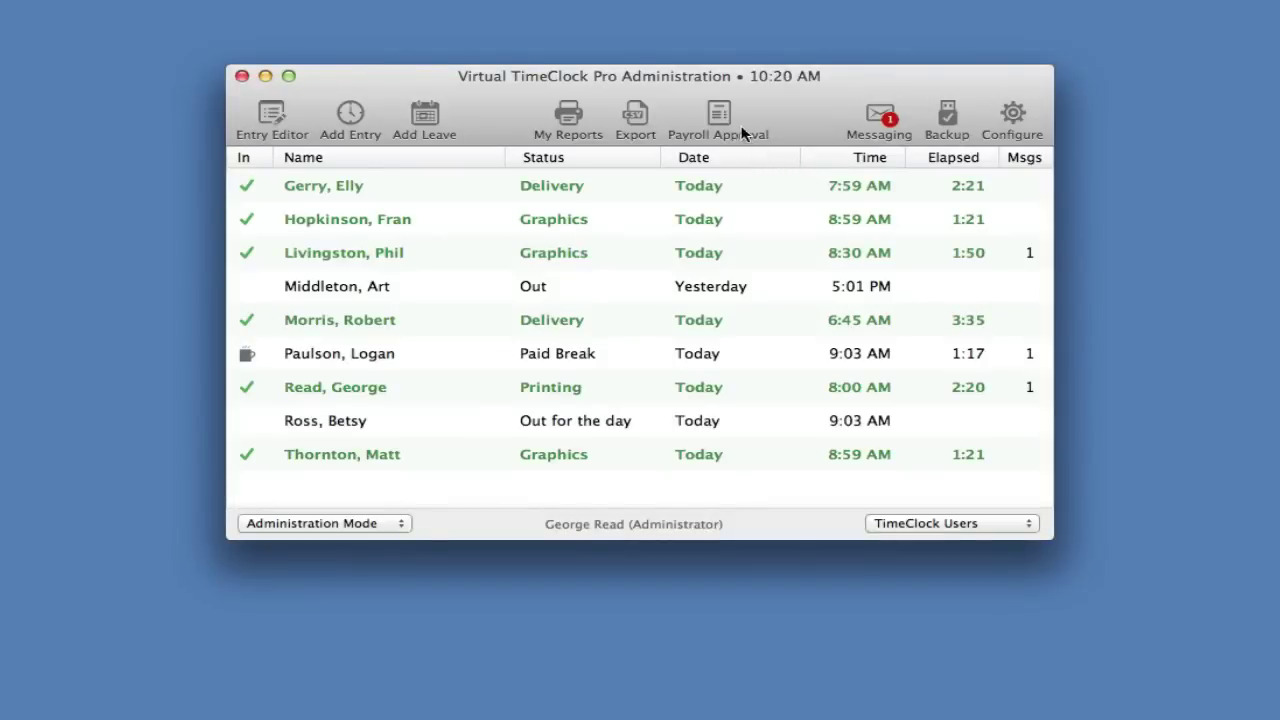
{"action": "left_click", "coordinate": [722, 116]}
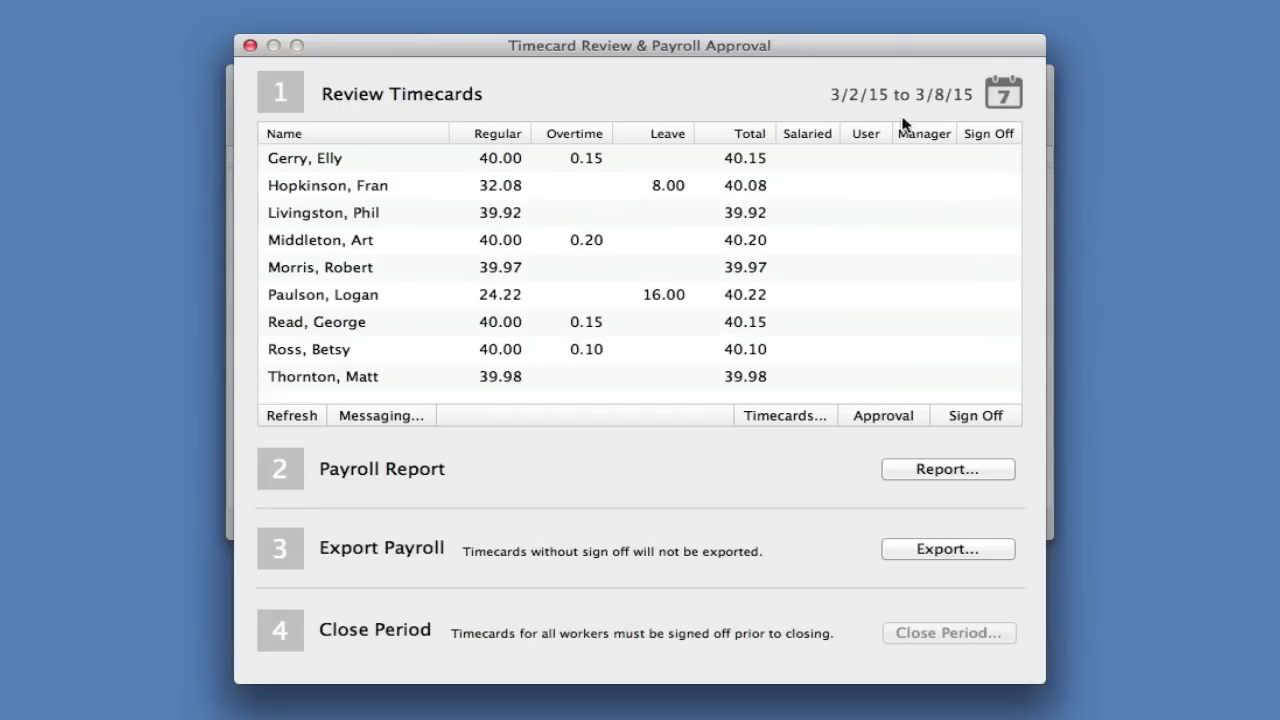
Switch the timecard review to Last Period, 2/23/2015 to 3/1/2015
{"action": "left_click", "coordinate": [1004, 97]}
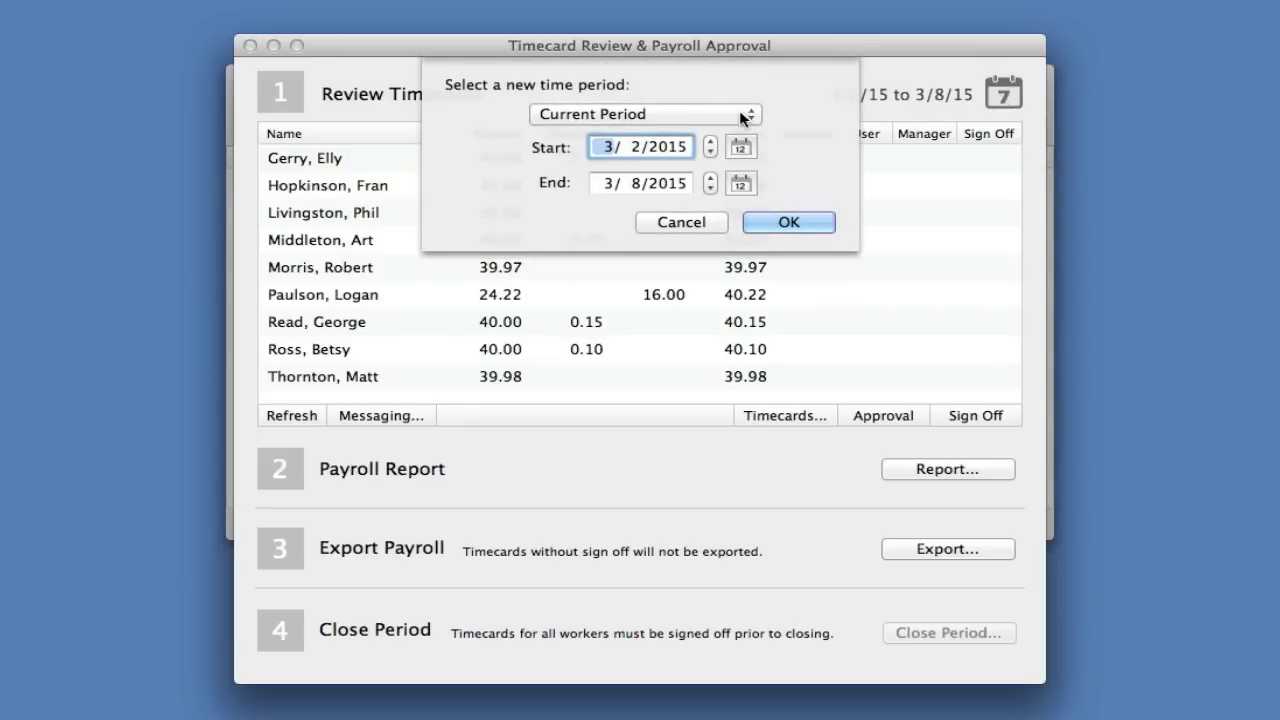
{"action": "left_click", "coordinate": [736, 112]}
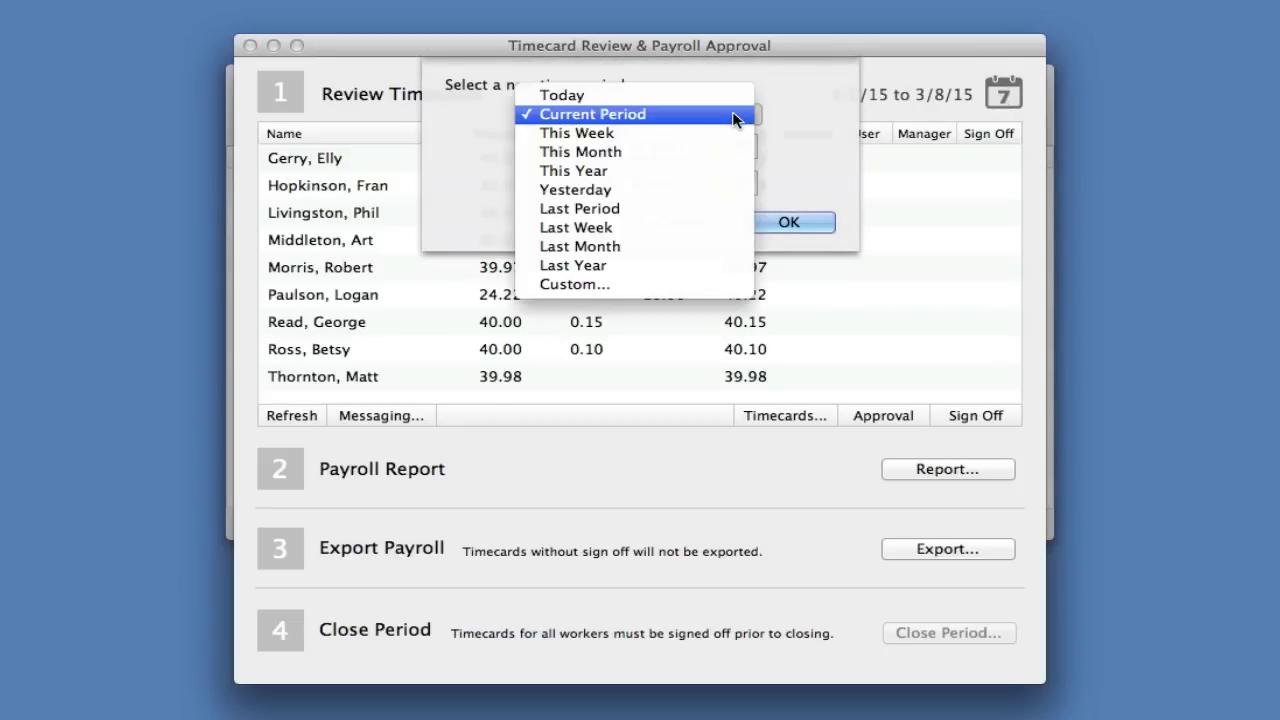
{"action": "left_click", "coordinate": [654, 208]}
{"action": "left_click", "coordinate": [786, 221]}
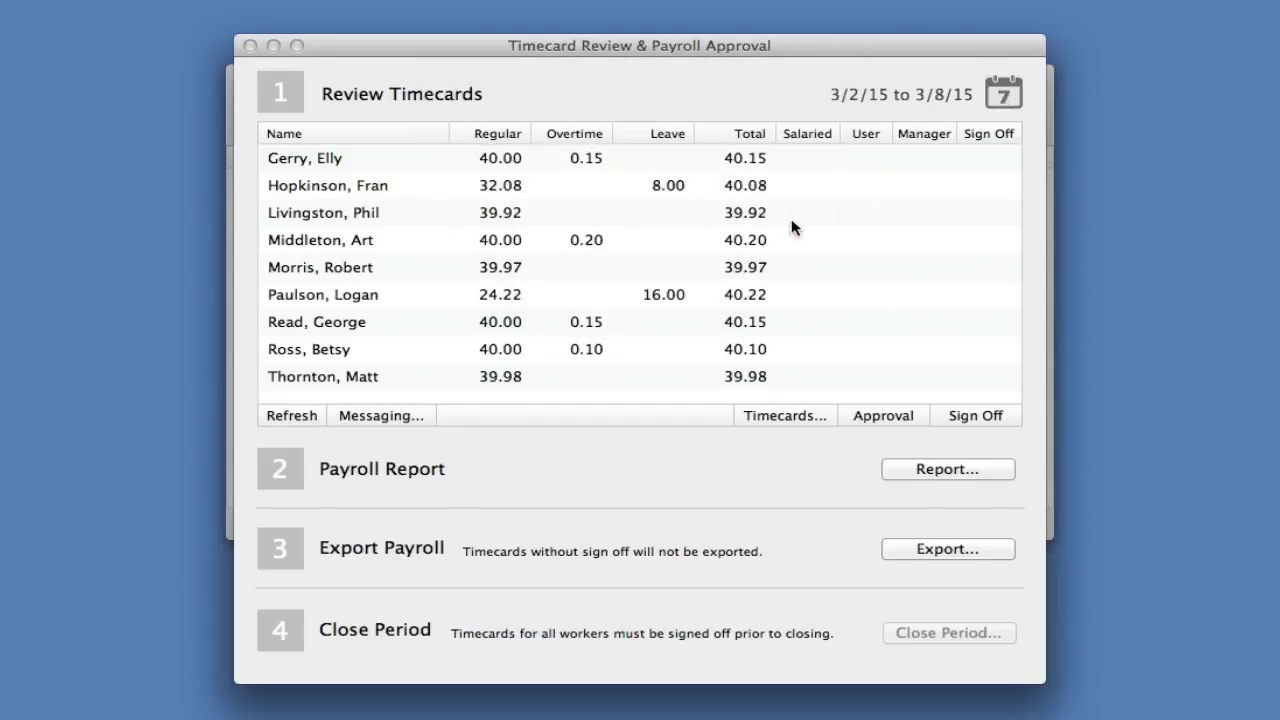